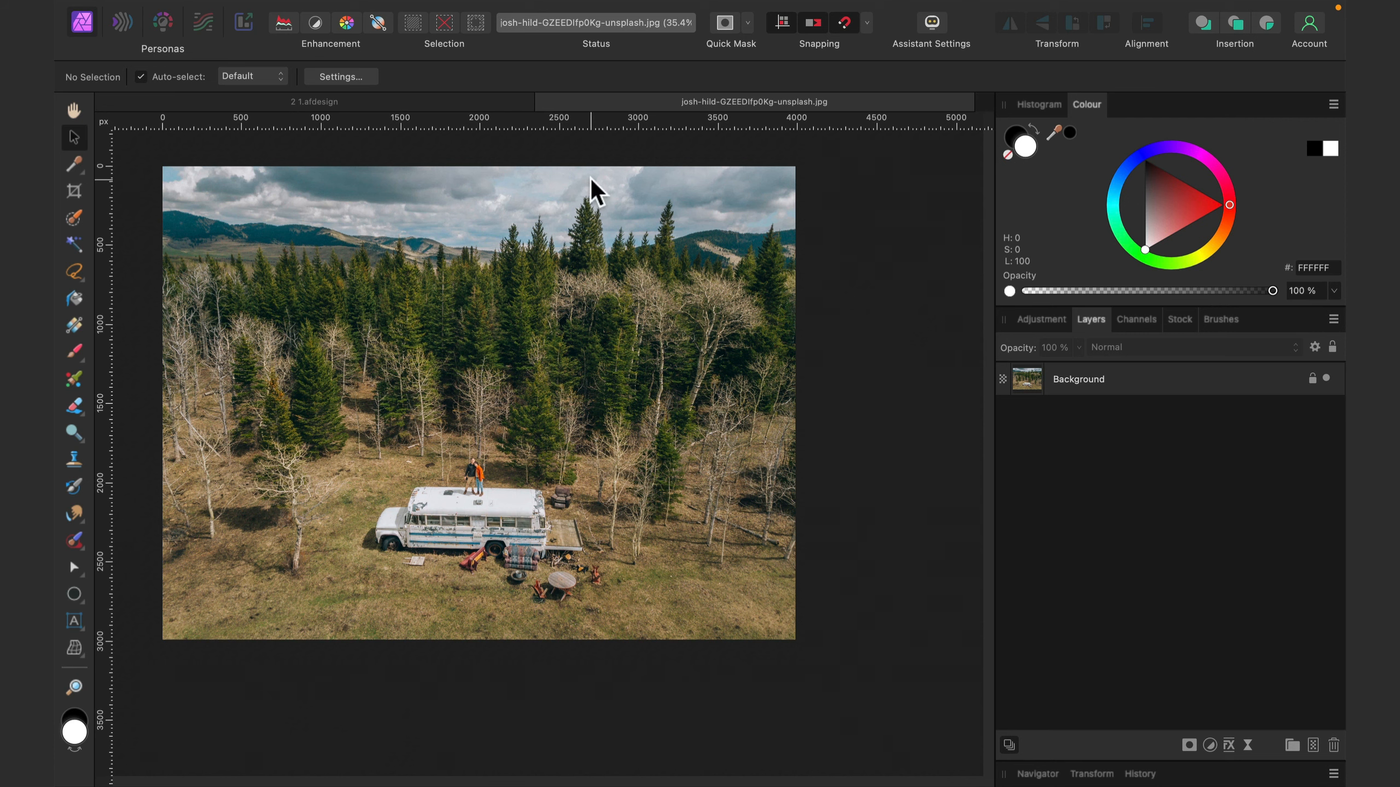
# - With the Crop tool, rotate the photo slightly counter-clockwise and expand the crop frame to 3992 x 2992 px
pyautogui.click(72, 192)
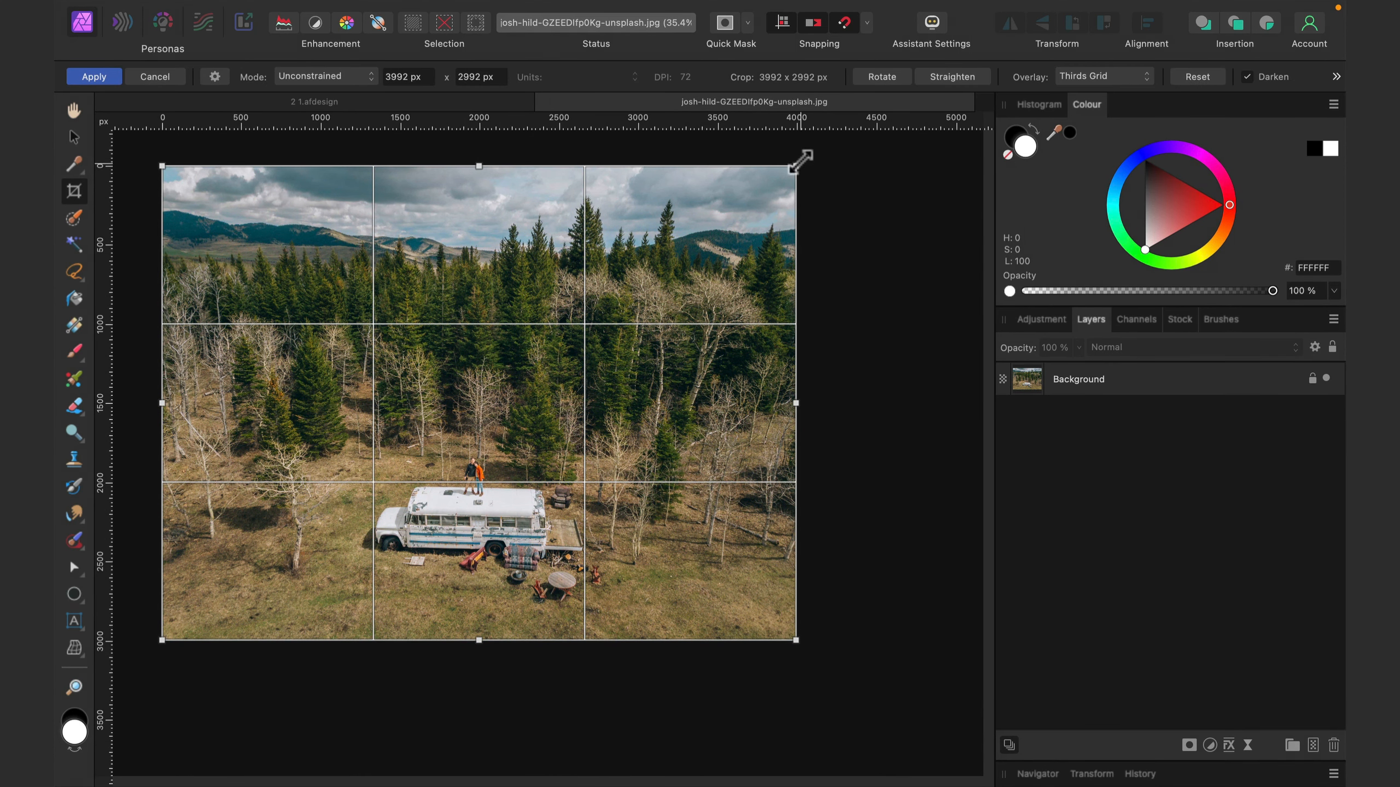
pyautogui.moveTo(808, 152)
pyautogui.mouseDown()
pyautogui.moveTo(797, 132)
pyautogui.moveTo(813, 147)
pyautogui.moveTo(796, 156)
pyautogui.mouseUp()
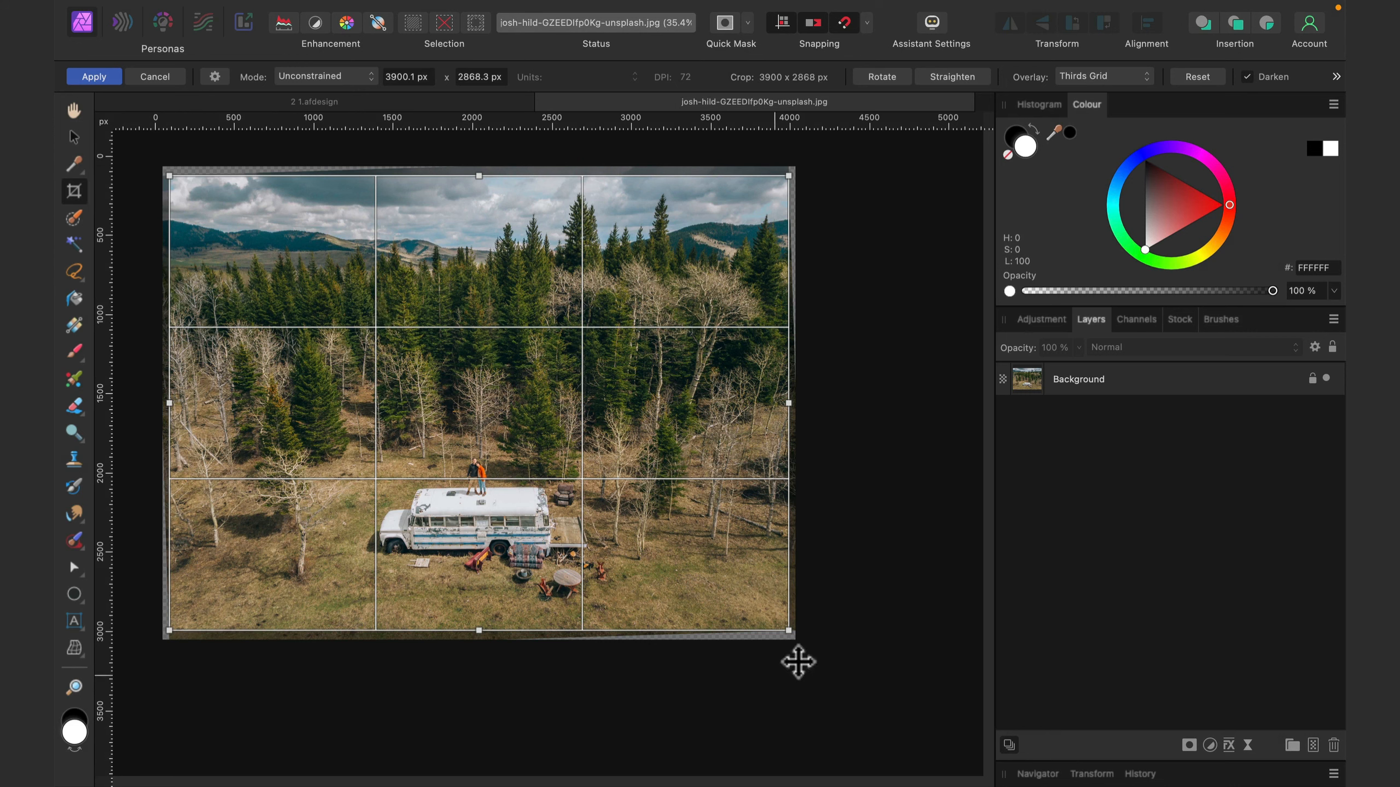
pyautogui.moveTo(793, 631); pyautogui.dragTo(801, 639)
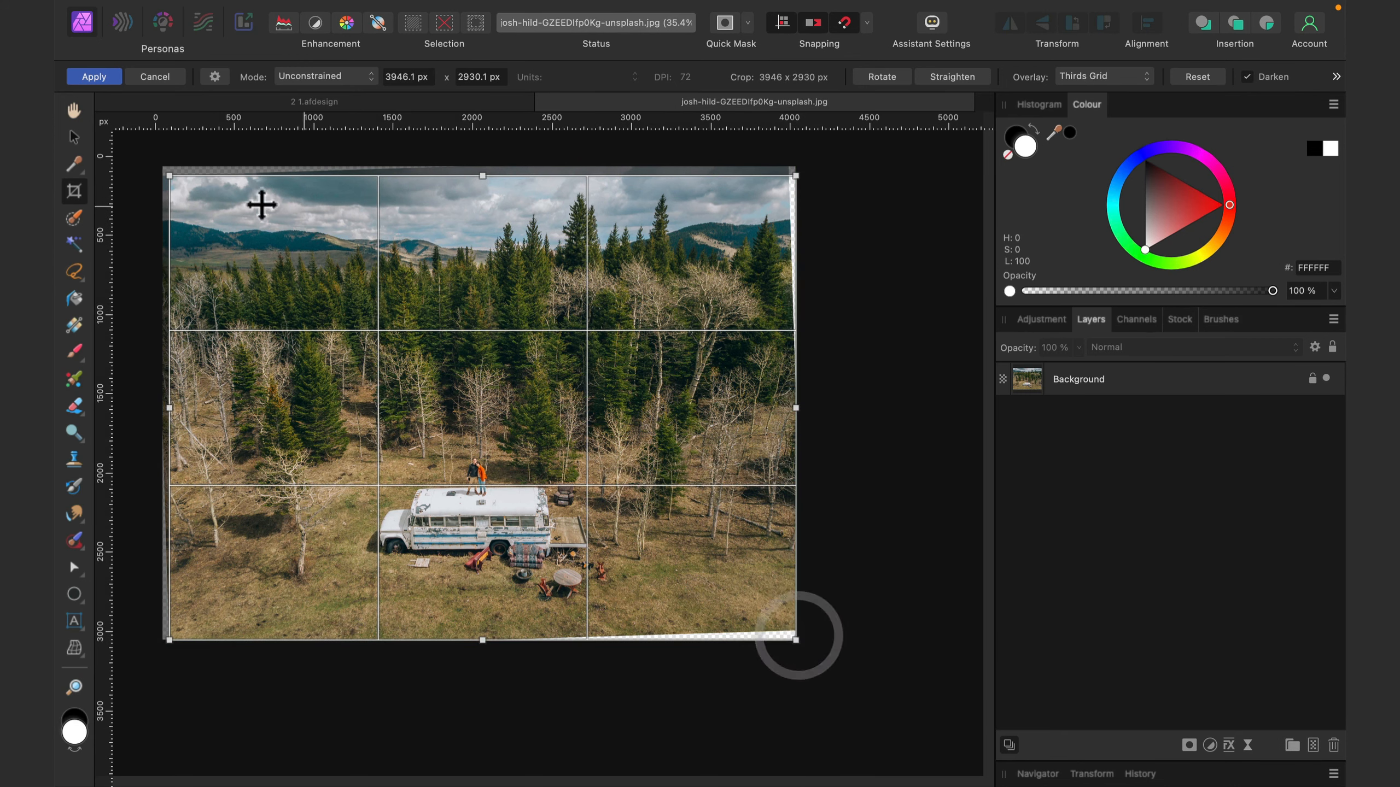
pyautogui.moveTo(166, 168); pyautogui.dragTo(158, 157)
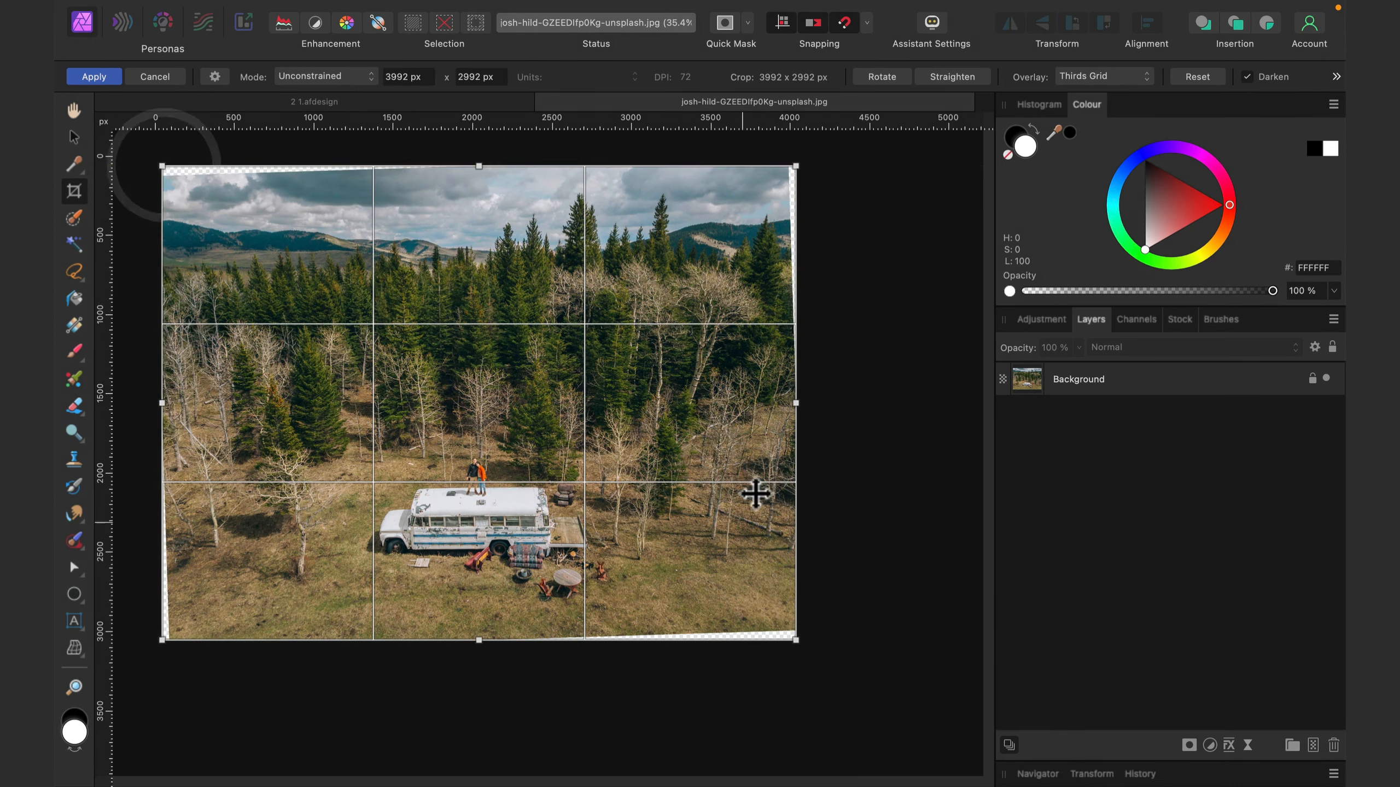
# - Trim the crop frame to 3844 x 2842 px to cut out the empty wedges along the photo's edges
pyautogui.moveTo(797, 161); pyautogui.dragTo(786, 166)
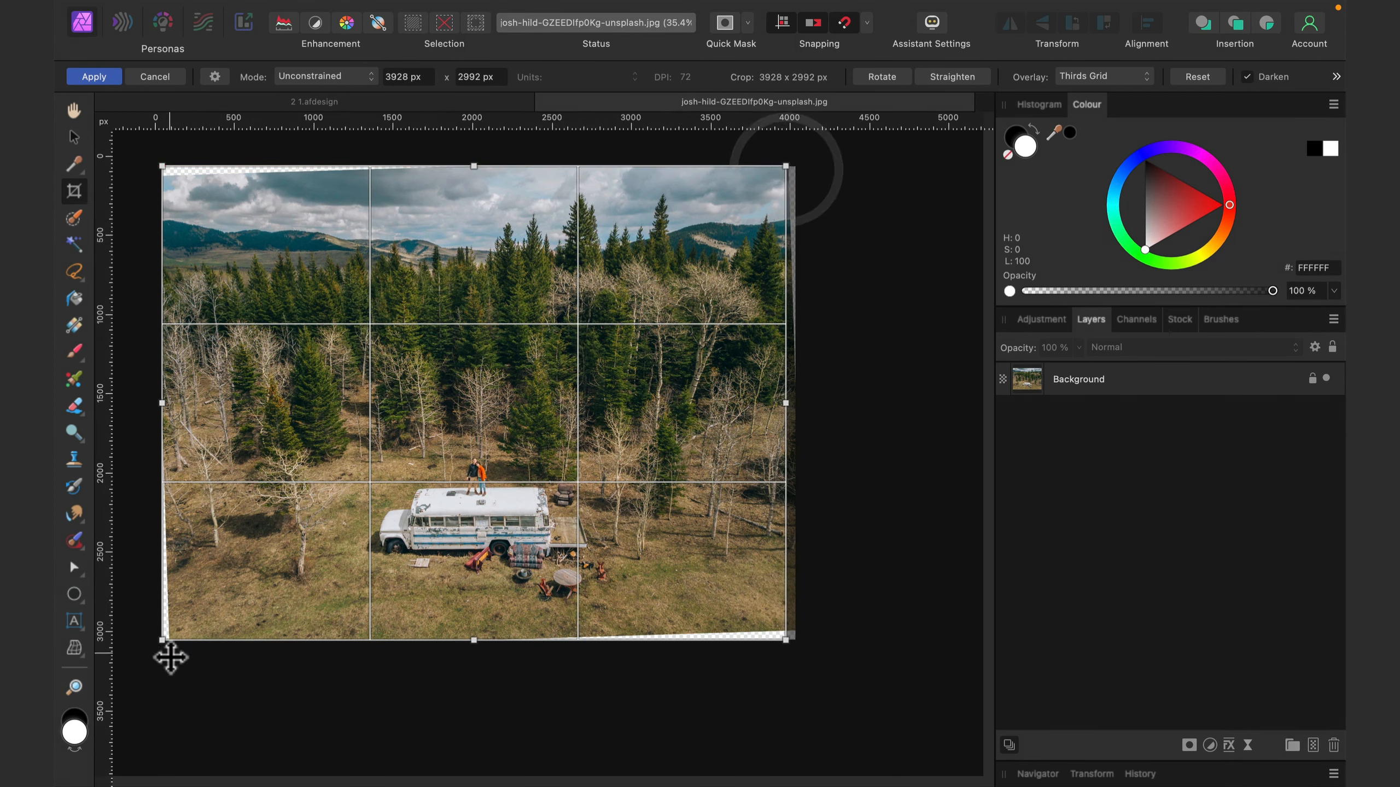
pyautogui.moveTo(162, 640); pyautogui.dragTo(175, 631)
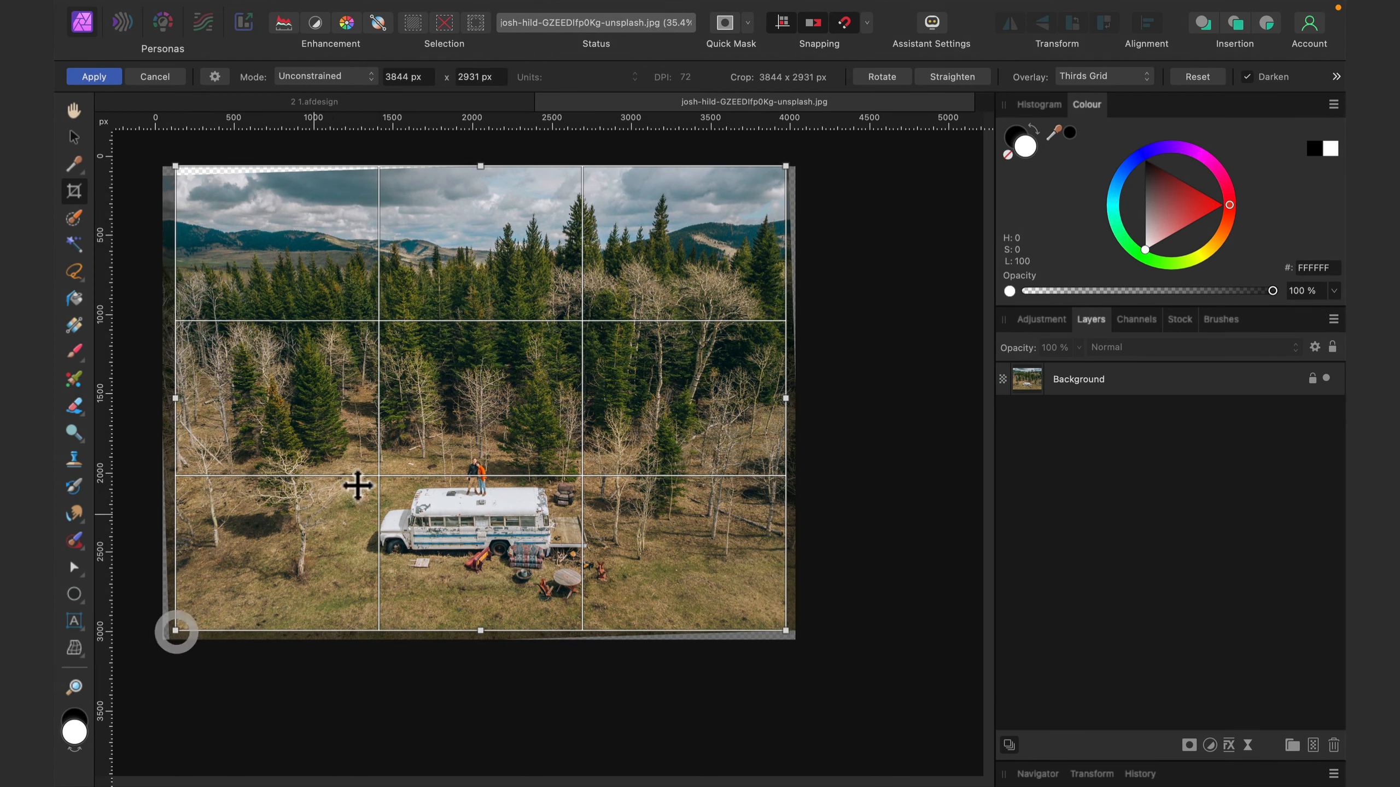
pyautogui.moveTo(479, 166); pyautogui.dragTo(480, 180)
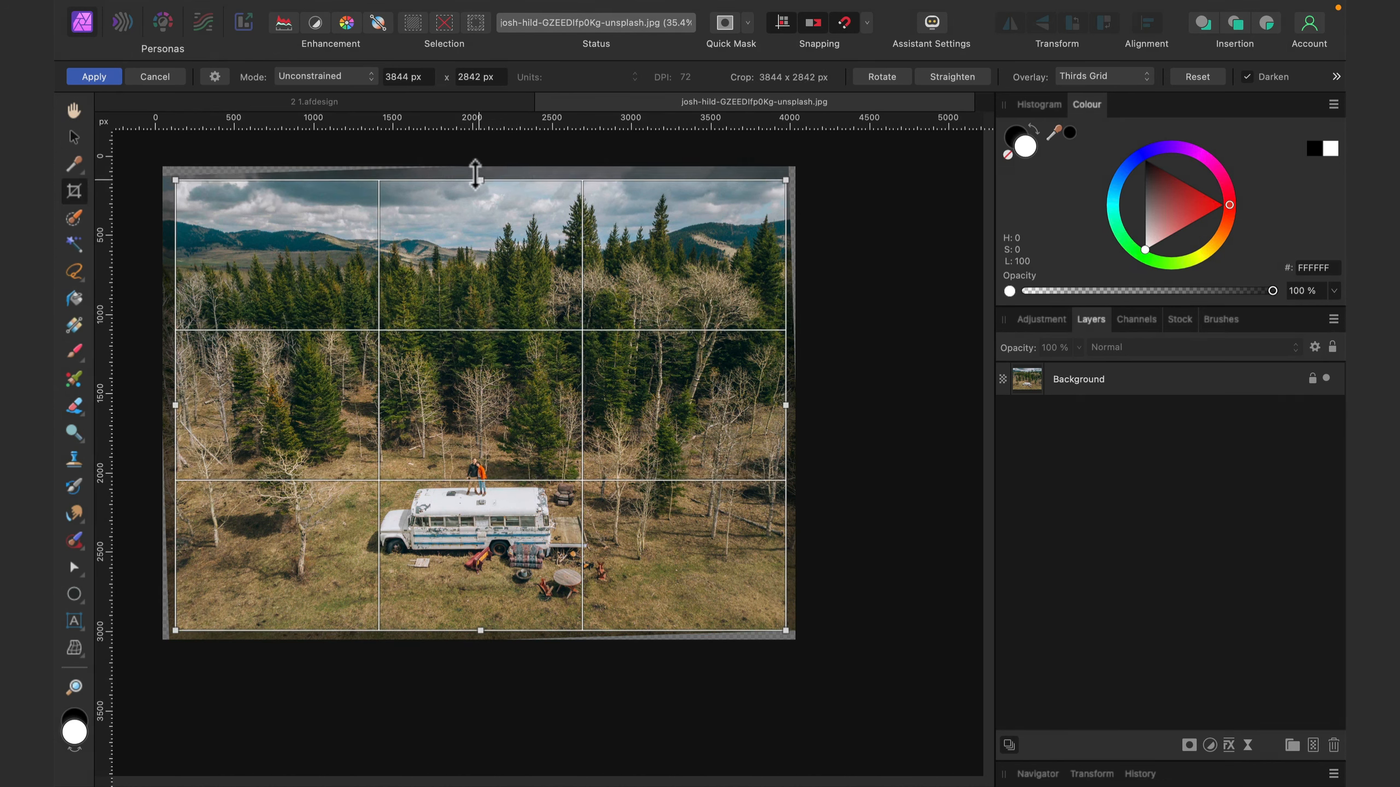
# - Switch to the 2 1.afdesign document and select the Pixel layer on Artboard2
pyautogui.click(490, 105)
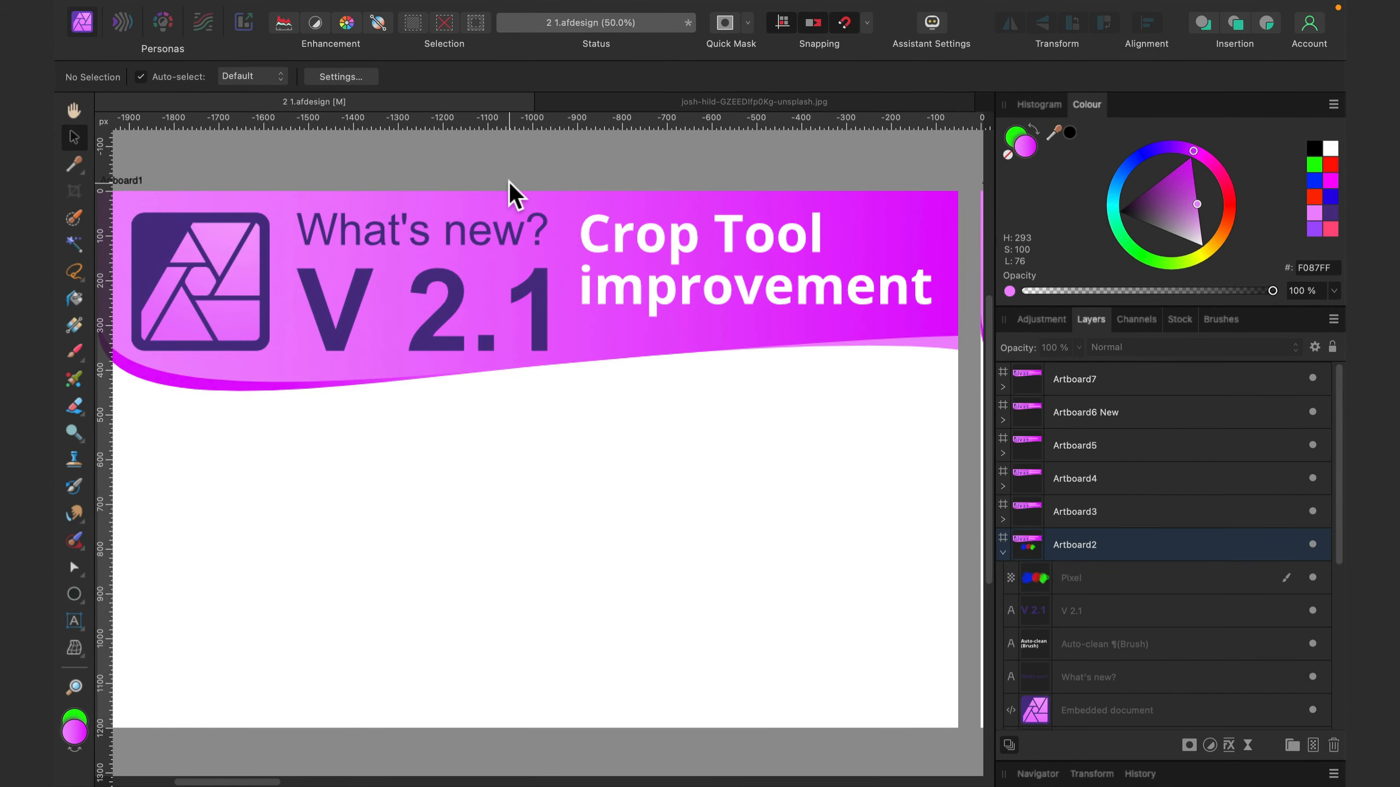
pyautogui.press('space')
pyautogui.moveTo(807, 274); pyautogui.dragTo(464, 293)
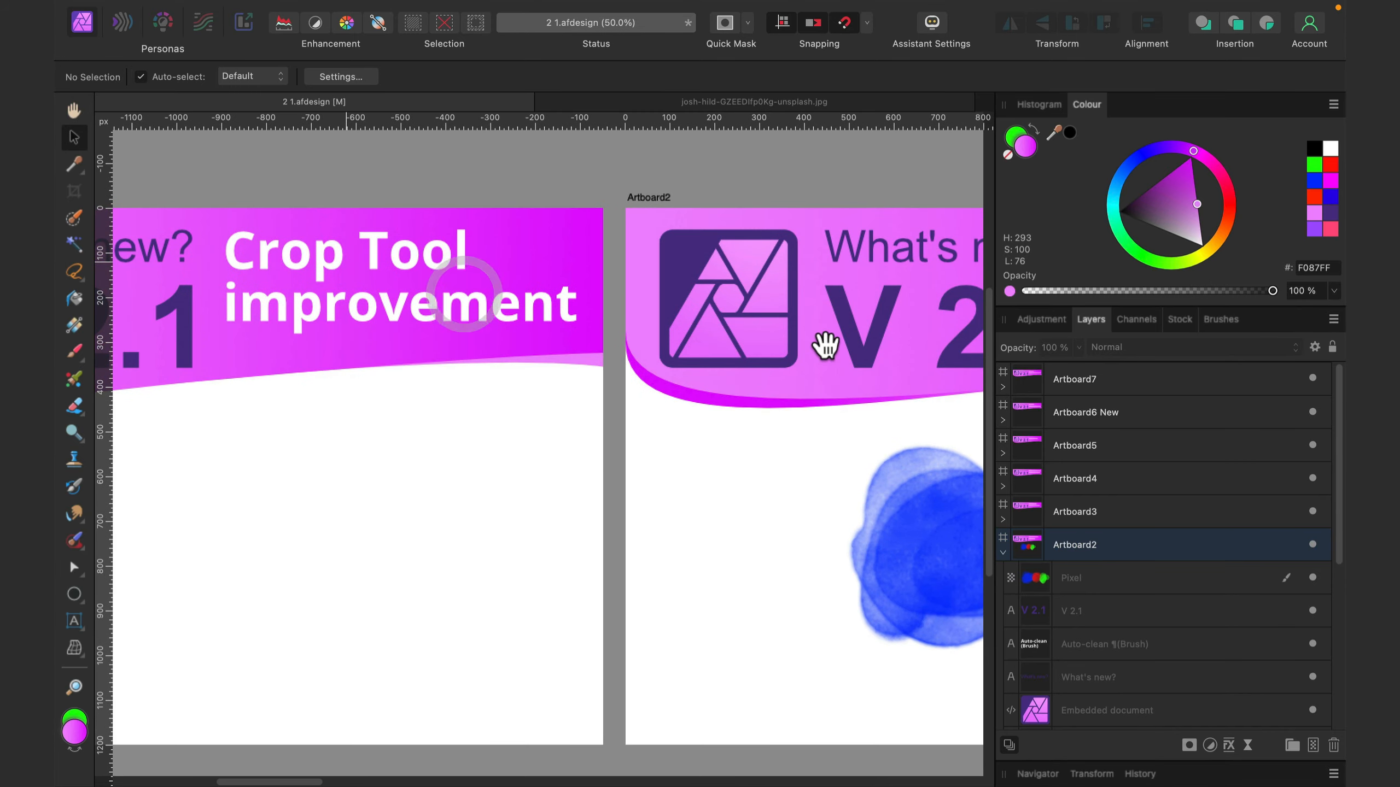
pyautogui.moveTo(826, 344); pyautogui.dragTo(509, 343)
pyautogui.moveTo(838, 369); pyautogui.dragTo(660, 367)
pyautogui.press('space')
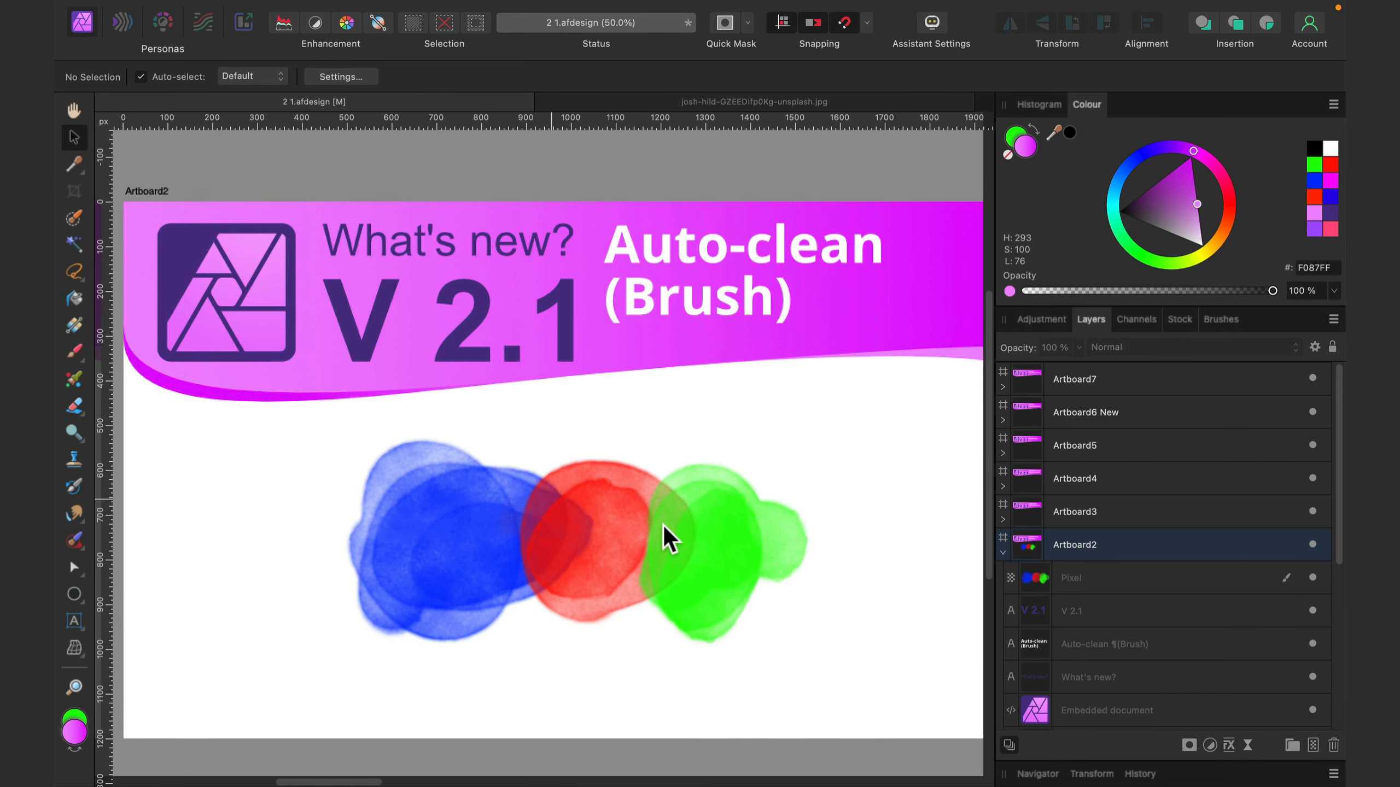
pyautogui.click(1147, 580)
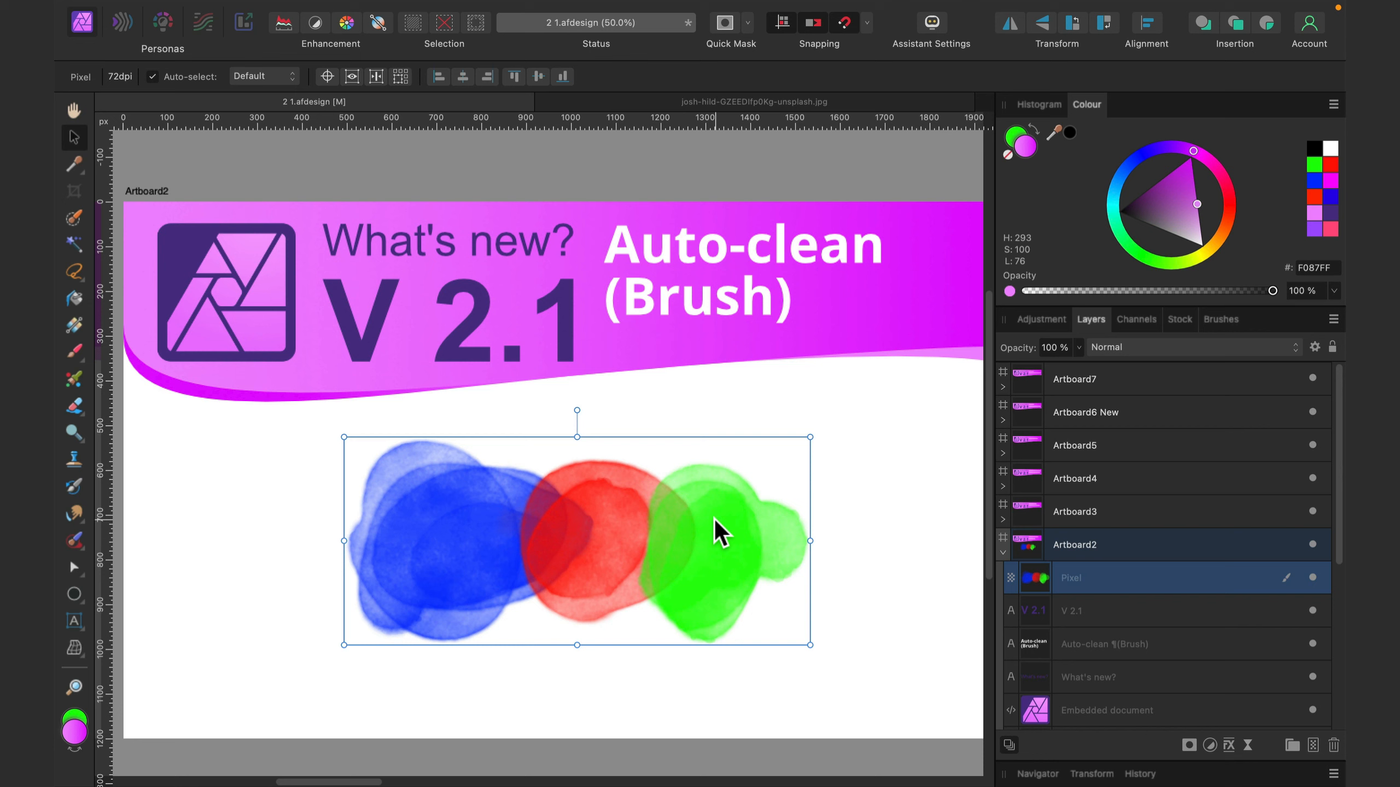
# - Smear blue into the red blob with the Paint Mixer Brush and stroke the uncleaned brush across the red and green boundary
pyautogui.click(67, 382)
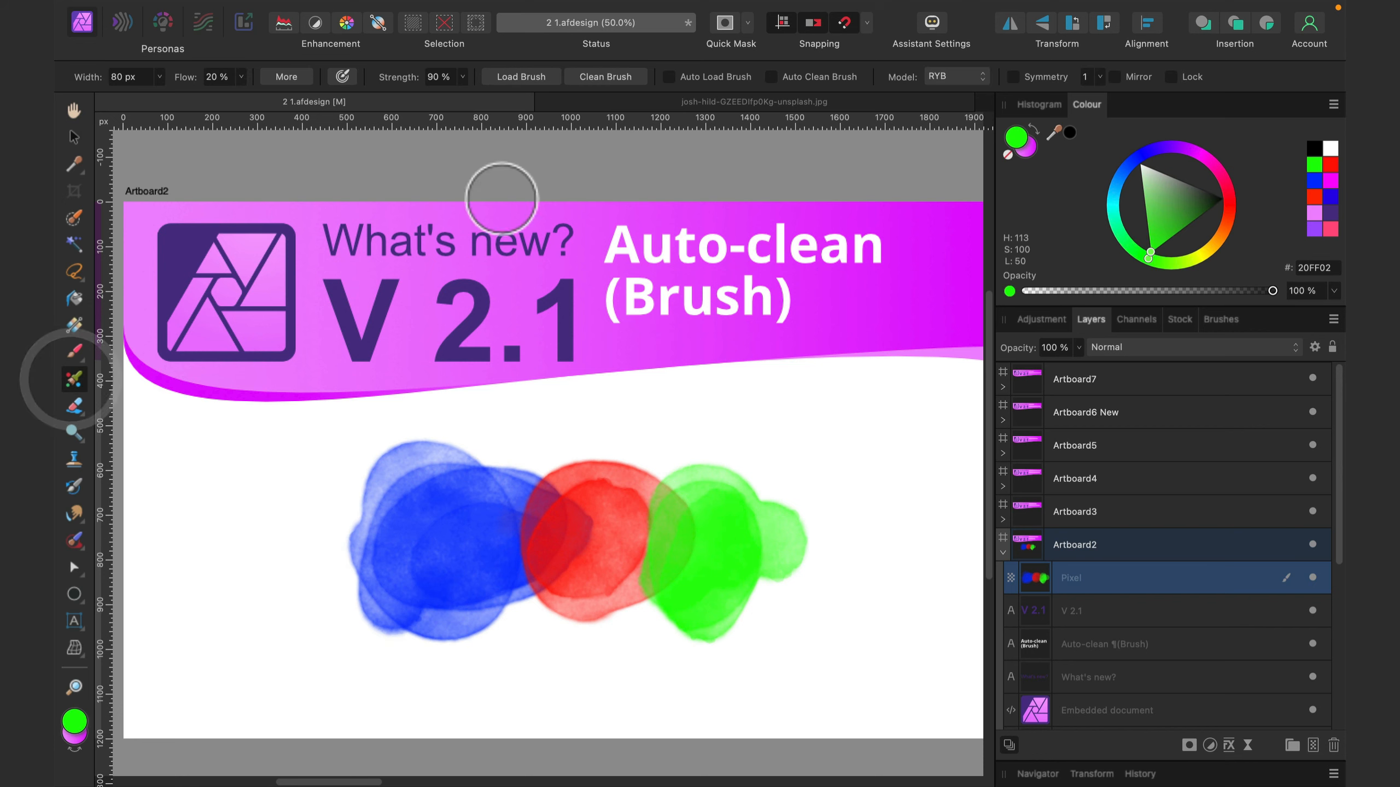
pyautogui.moveTo(500, 524)
pyautogui.mouseDown()
pyautogui.moveTo(551, 524)
pyautogui.moveTo(588, 578)
pyautogui.moveTo(551, 556)
pyautogui.moveTo(469, 552)
pyautogui.moveTo(489, 576)
pyautogui.moveTo(585, 583)
pyautogui.mouseUp()
pyautogui.click(588, 578)
pyautogui.click(712, 543)
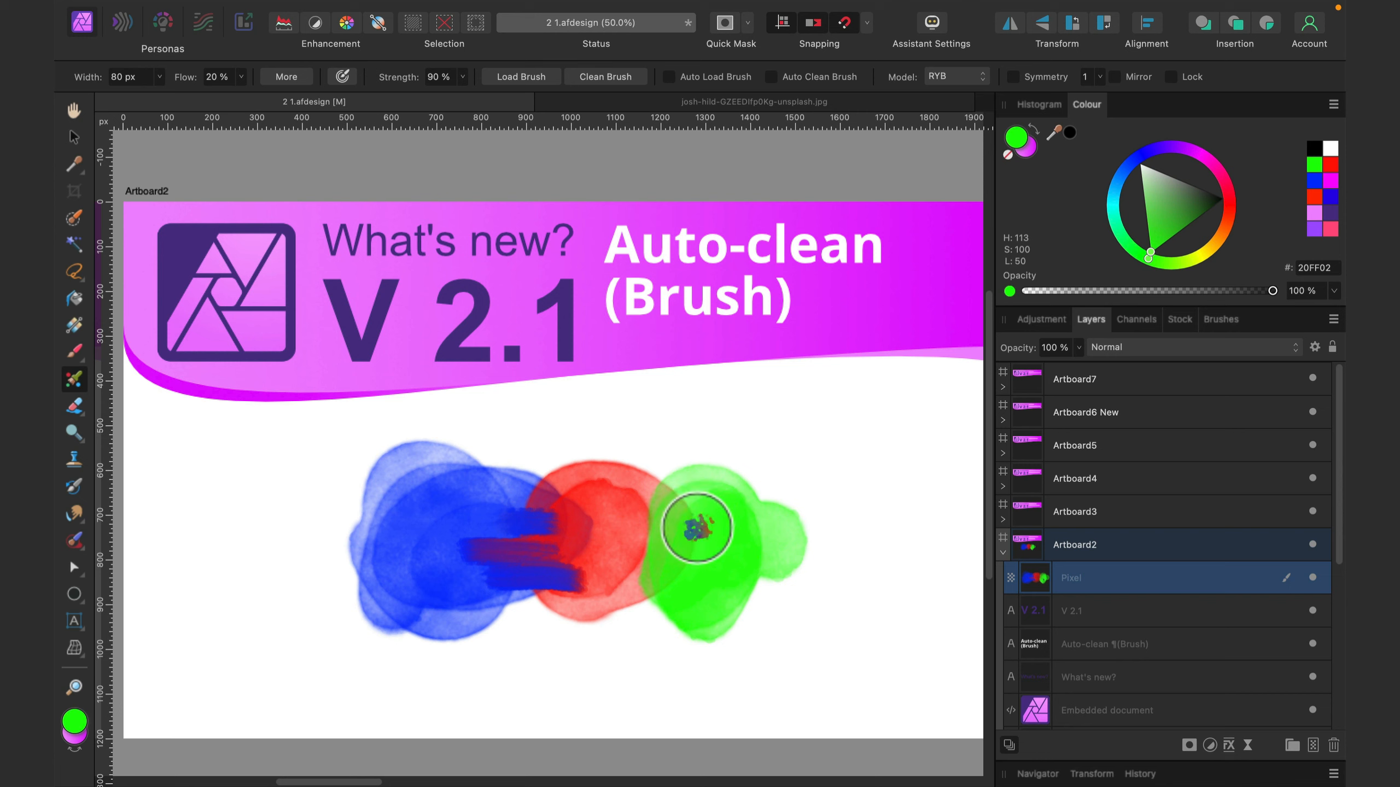
pyautogui.moveTo(710, 527)
pyautogui.mouseDown()
pyautogui.moveTo(610, 526)
pyautogui.moveTo(698, 527)
pyautogui.mouseUp()
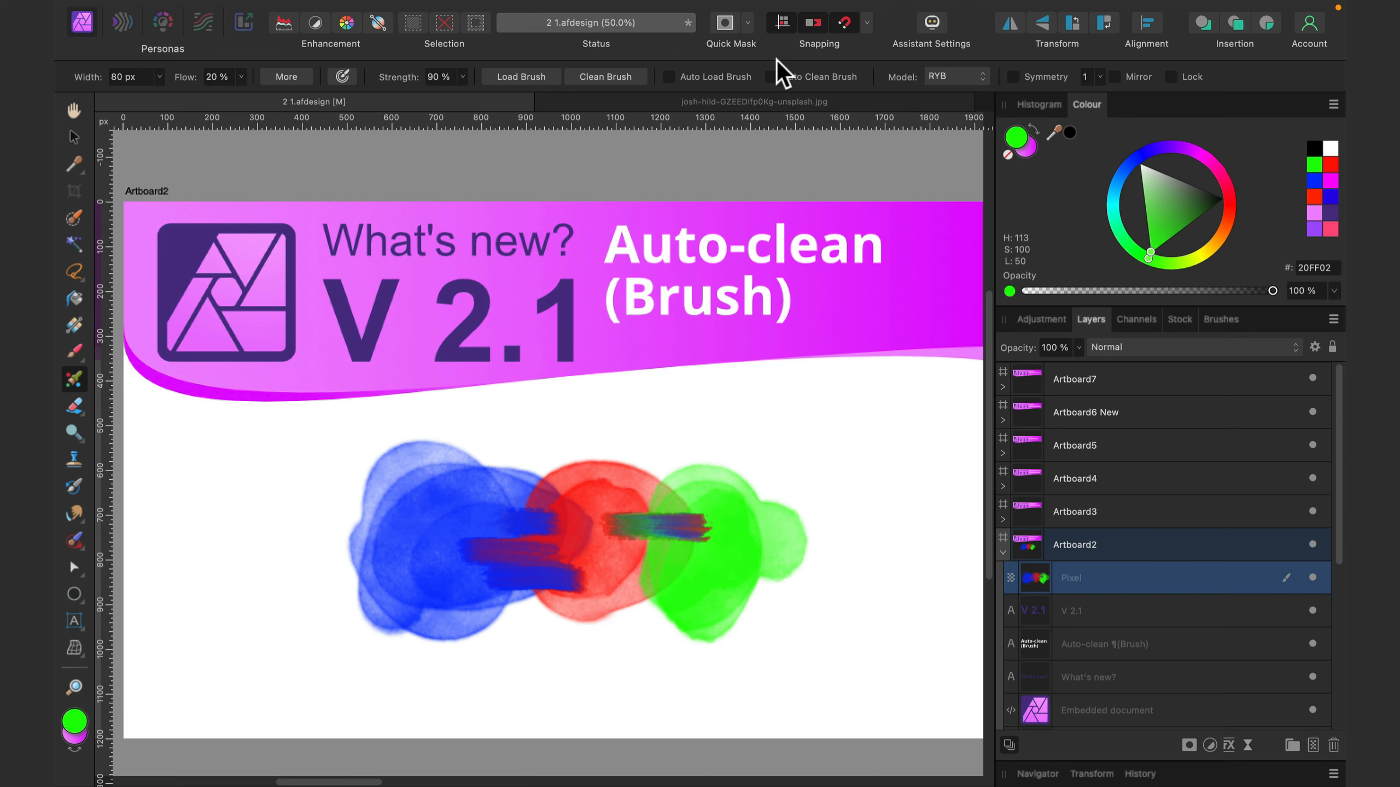
# - Enable Auto Clean Brush and smear separate strokes between the blue, red and green blobs
pyautogui.click(771, 76)
pyautogui.moveTo(515, 505)
pyautogui.mouseDown()
pyautogui.moveTo(578, 497)
pyautogui.moveTo(590, 510)
pyautogui.moveTo(466, 530)
pyautogui.moveTo(500, 516)
pyautogui.mouseUp()
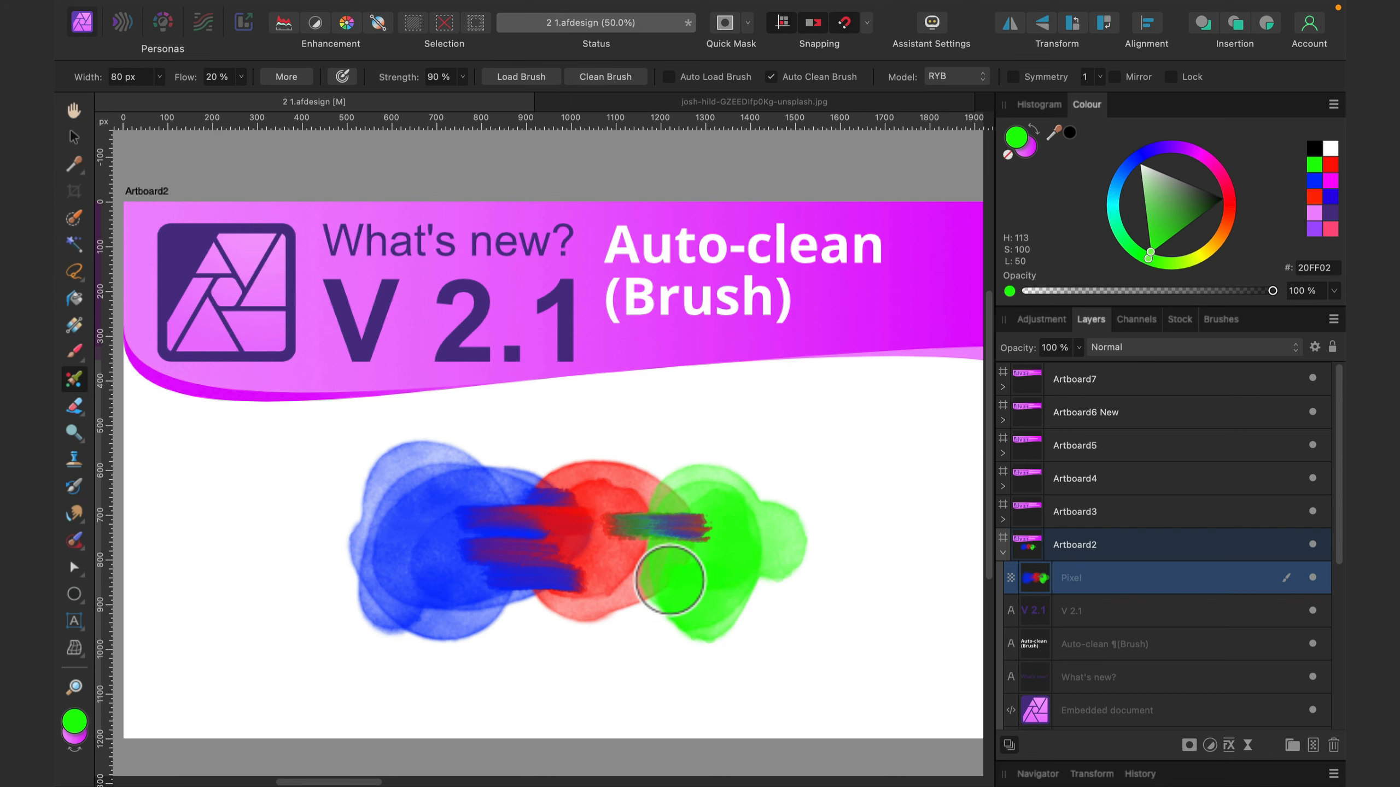
pyautogui.moveTo(670, 580)
pyautogui.mouseDown()
pyautogui.moveTo(639, 613)
pyautogui.moveTo(575, 609)
pyautogui.mouseUp()
pyautogui.moveTo(716, 584); pyautogui.dragTo(598, 575)
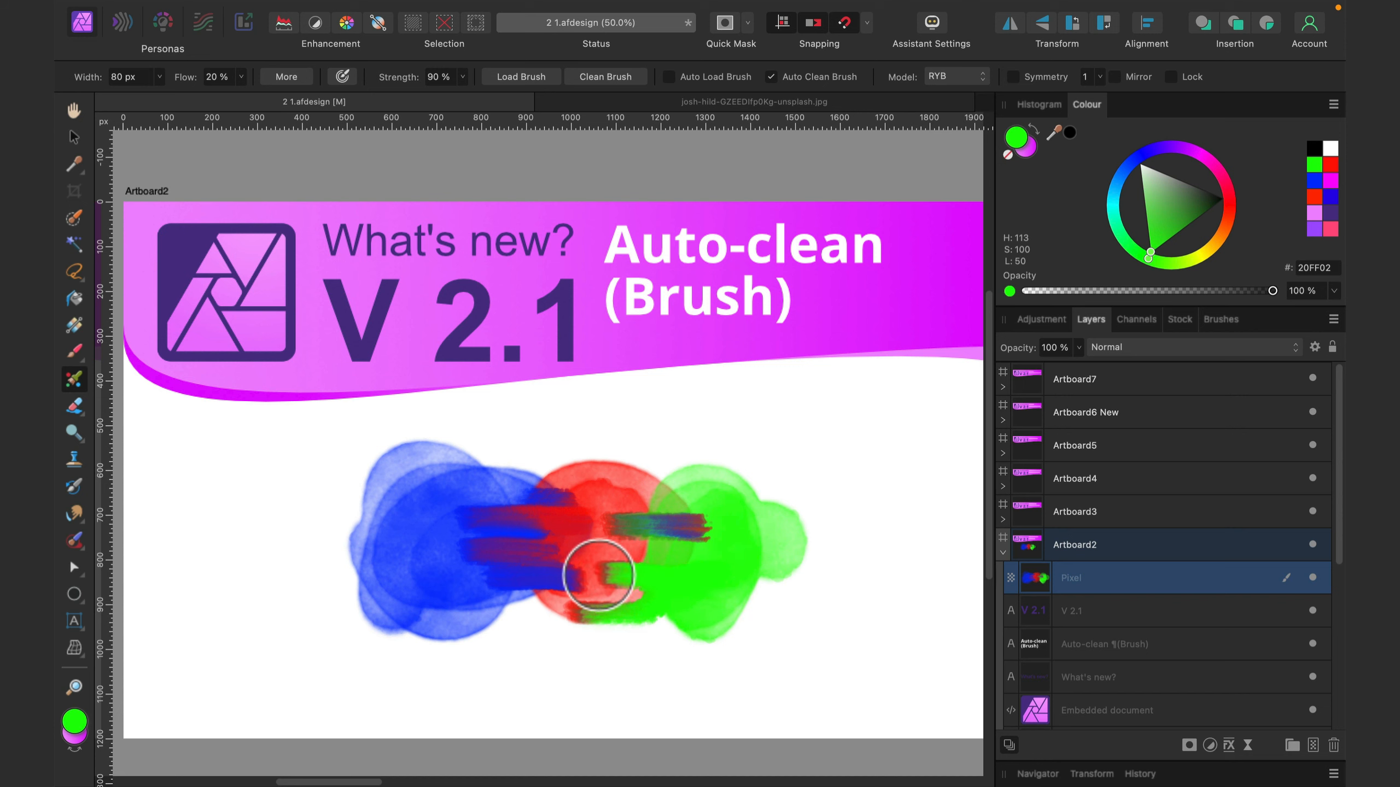
pyautogui.moveTo(715, 572)
pyautogui.mouseDown()
pyautogui.moveTo(587, 559)
pyautogui.moveTo(663, 562)
pyautogui.moveTo(633, 549)
pyautogui.mouseUp()
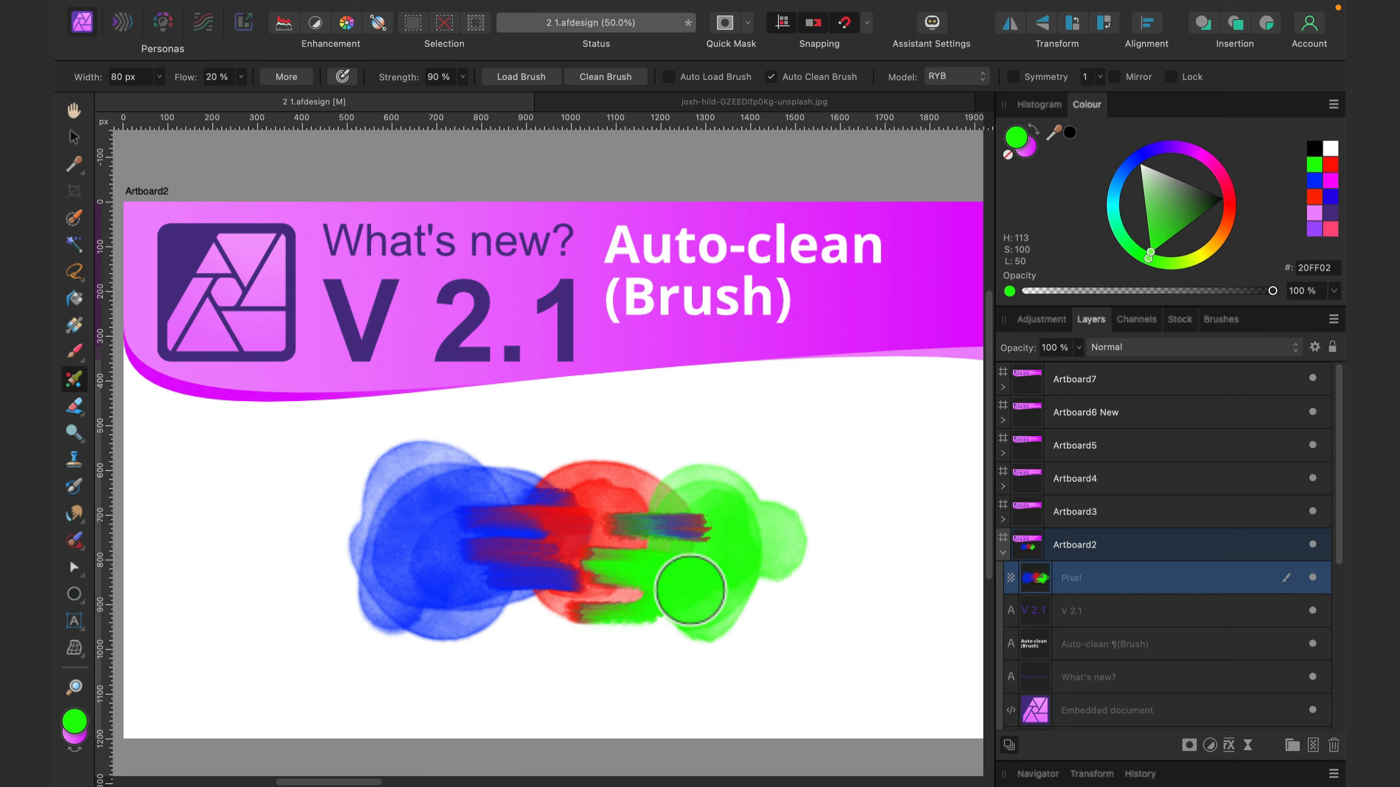
pyautogui.moveTo(690, 585); pyautogui.dragTo(500, 584)
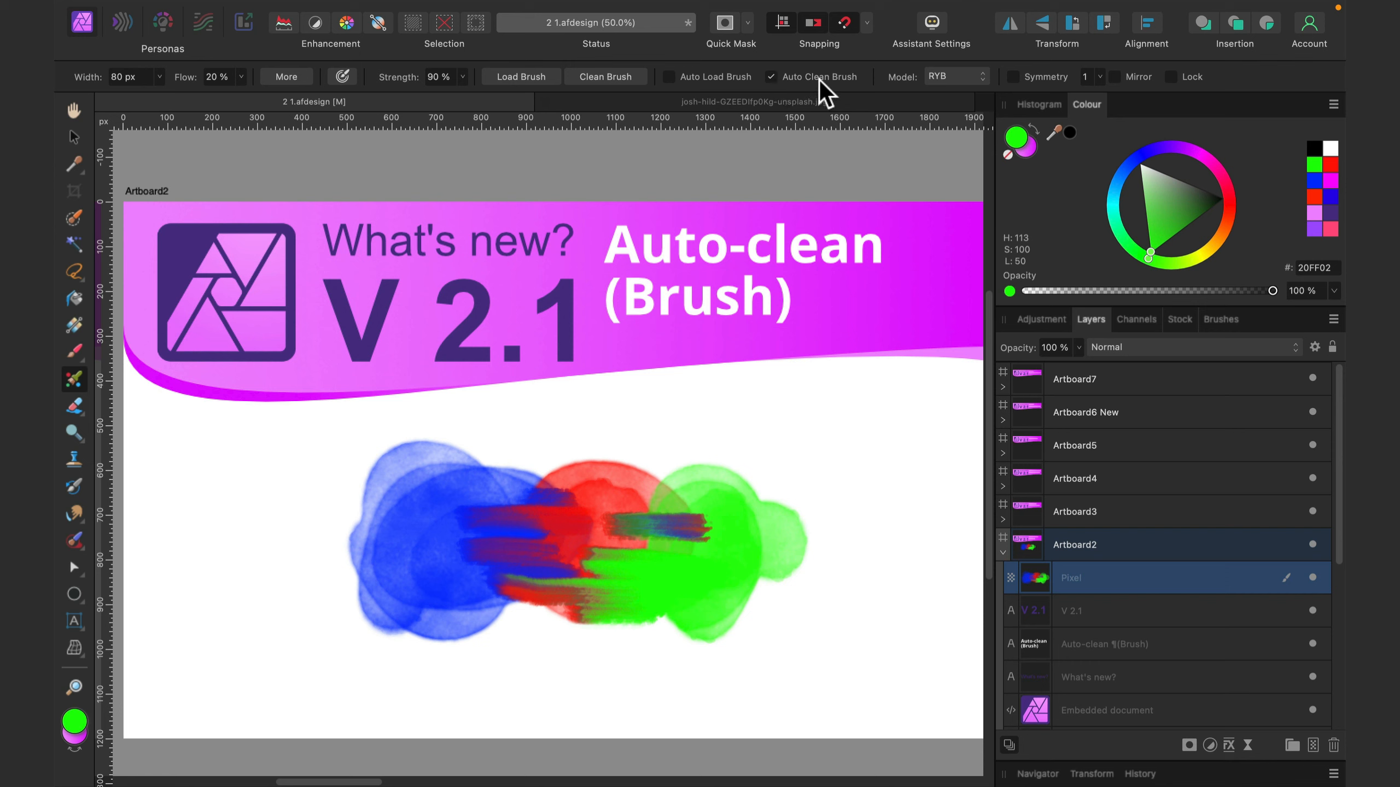
# - Draw a heart shape about 730 px wide in the empty area of Artboard3, below the Complex dashed lines heading
pyautogui.click(67, 140)
pyautogui.moveTo(796, 298); pyautogui.dragTo(288, 304)
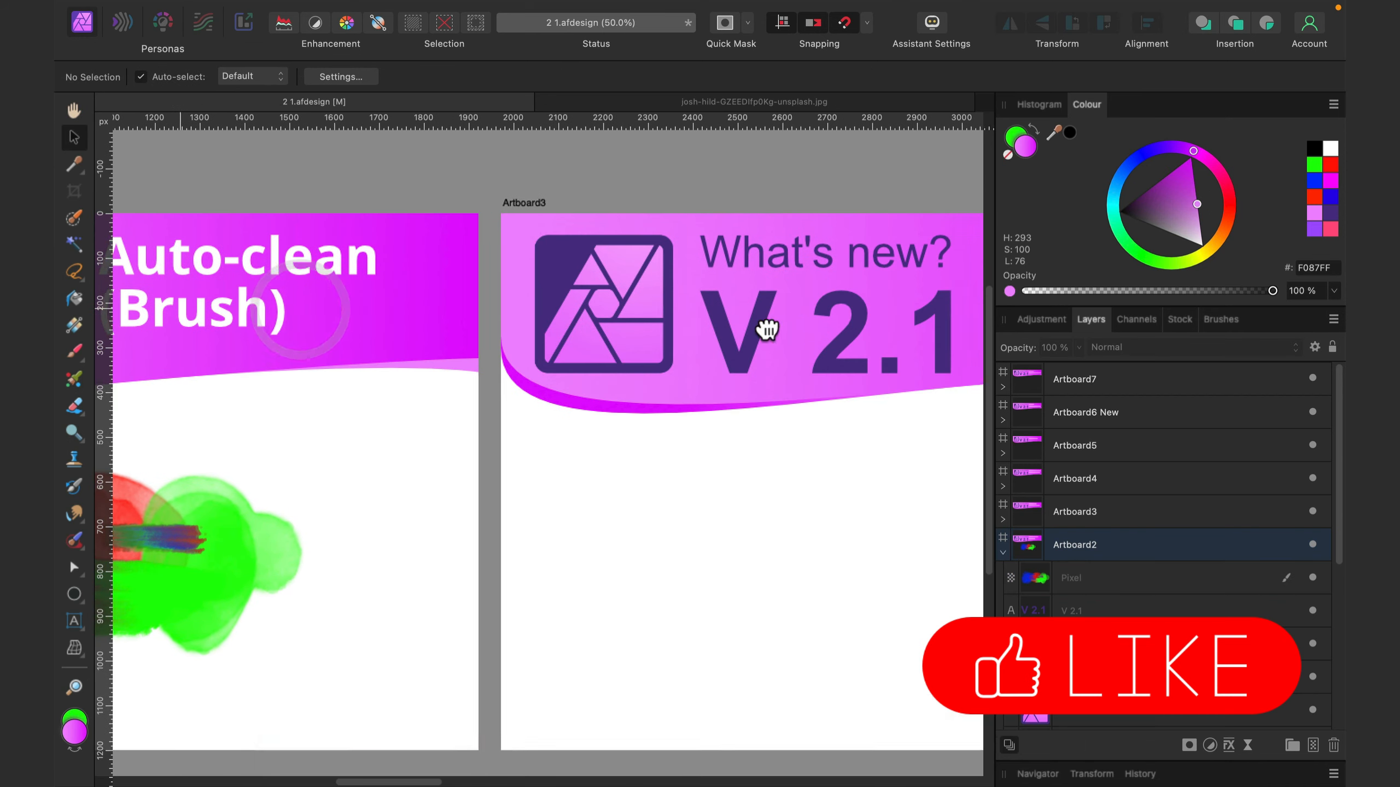
pyautogui.moveTo(781, 326); pyautogui.dragTo(403, 306)
pyautogui.moveTo(668, 313)
pyautogui.mouseDown()
pyautogui.moveTo(675, 337)
pyautogui.moveTo(666, 313)
pyautogui.moveTo(655, 322)
pyautogui.mouseUp()
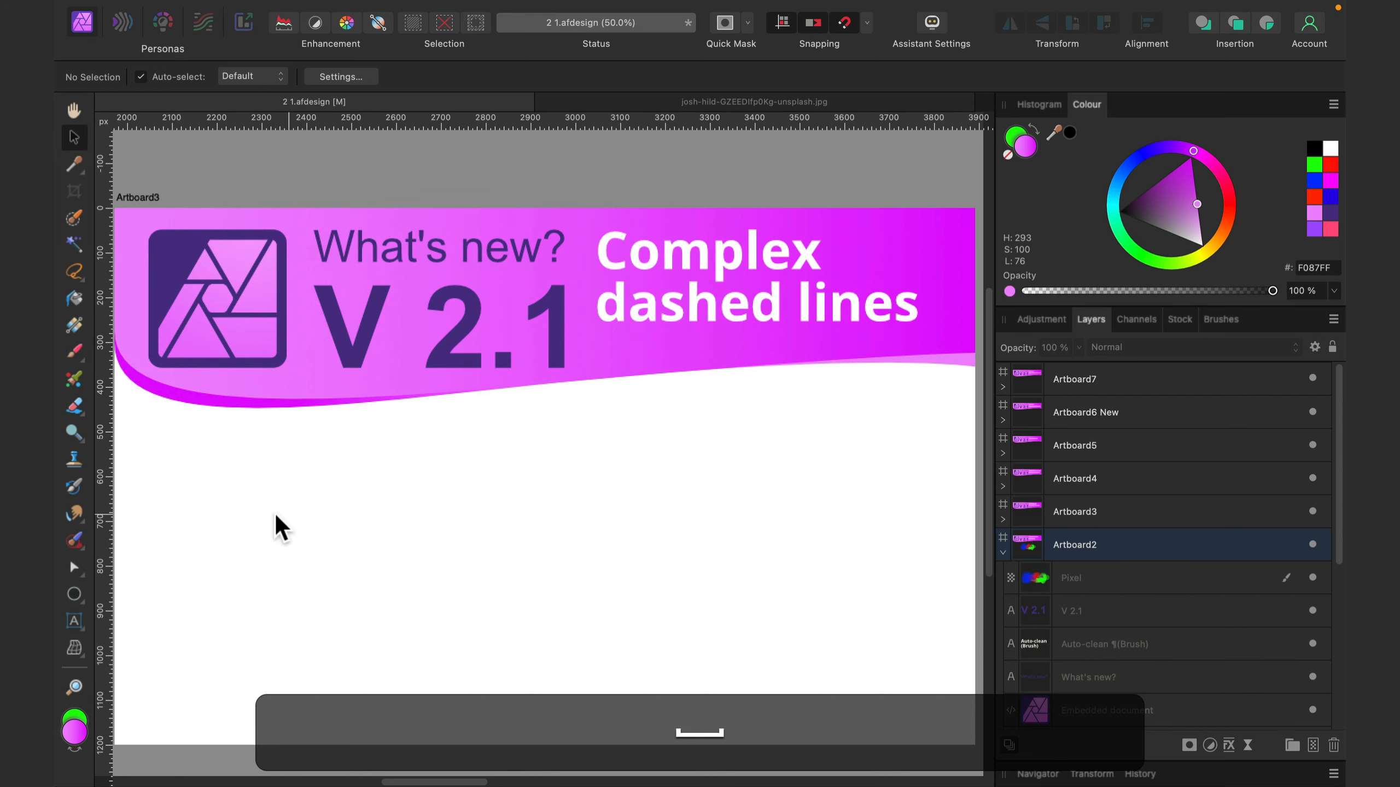
pyautogui.click(77, 598)
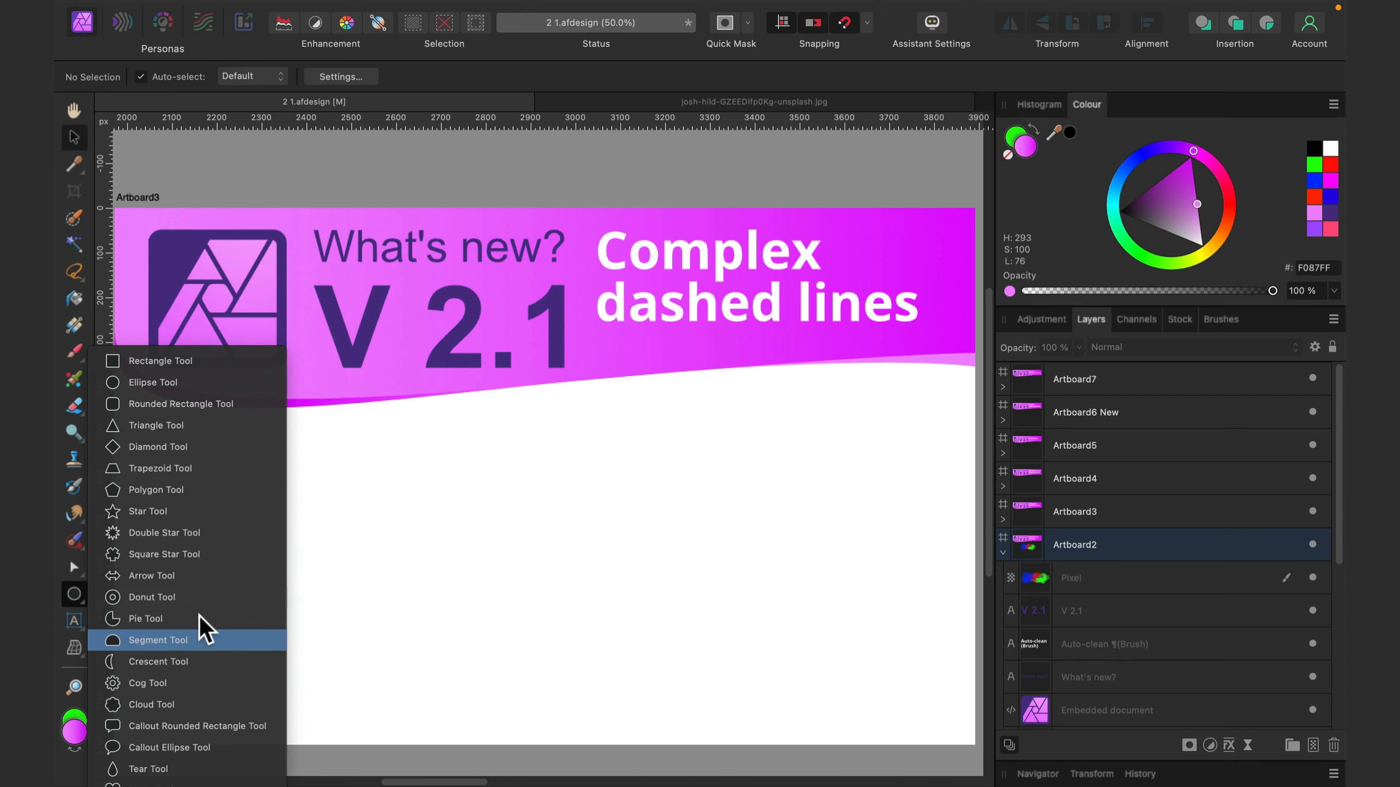
pyautogui.click(159, 784)
pyautogui.press('shift')
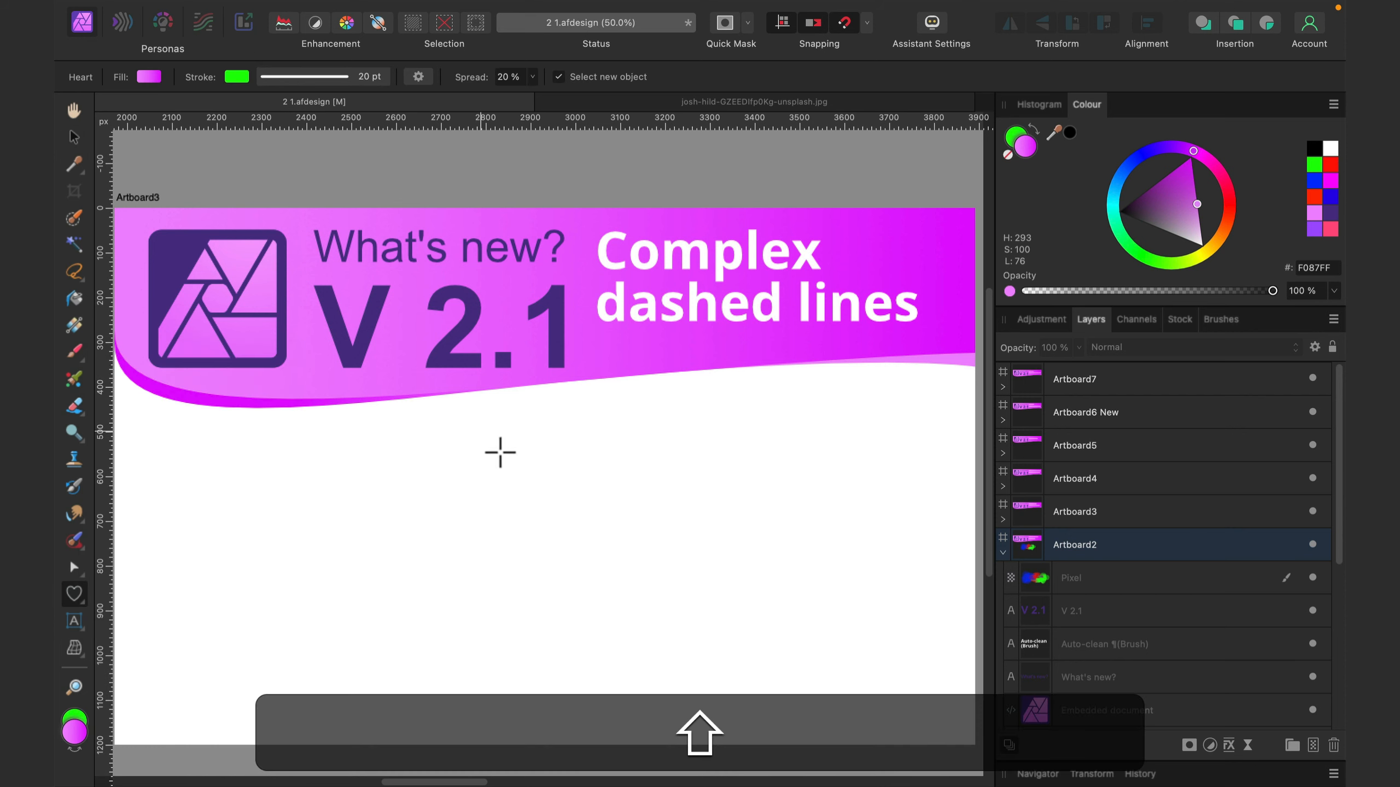
pyautogui.moveTo(500, 453); pyautogui.dragTo(760, 719)
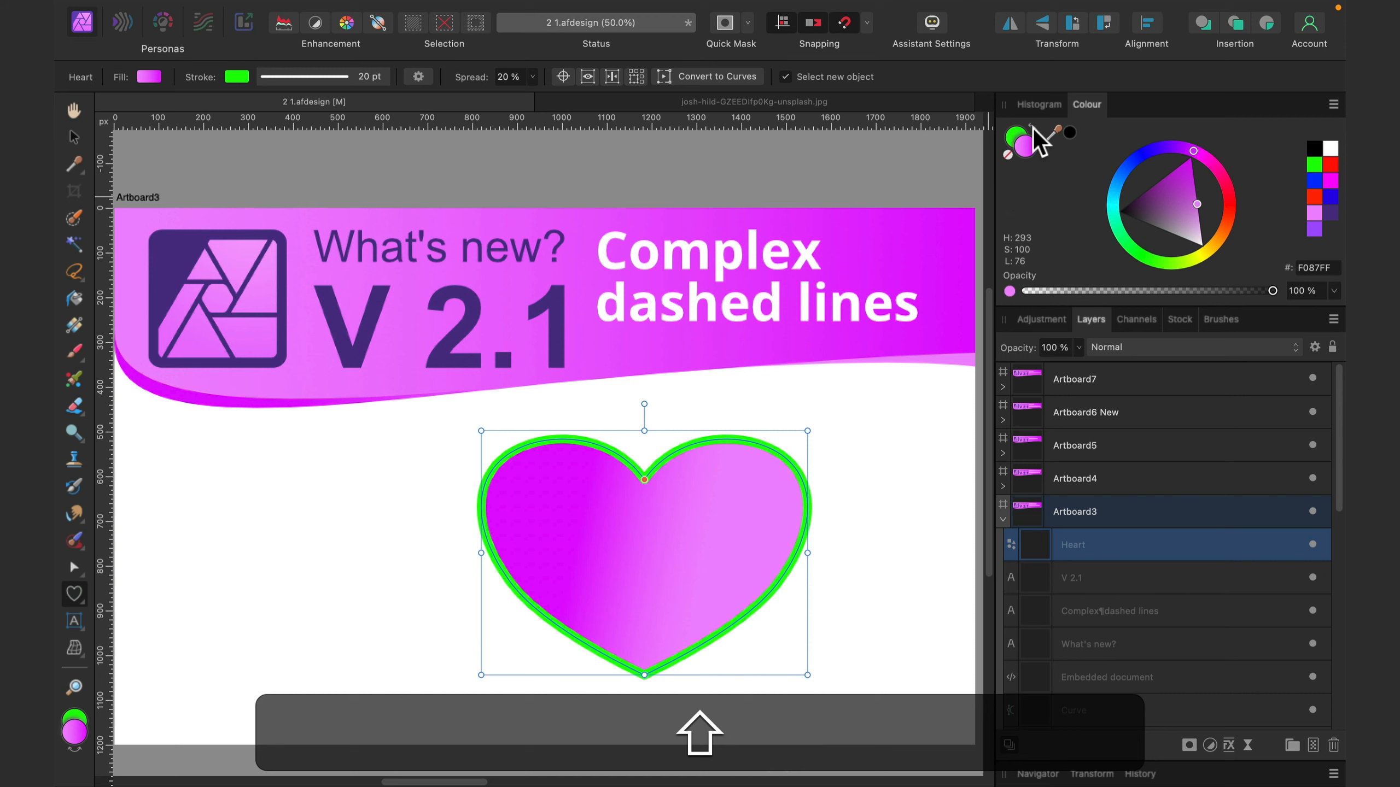
# - Remove the heart's fill and make its stroke colour the active one
pyautogui.click(1029, 151)
pyautogui.click(1007, 155)
pyautogui.click(1015, 136)
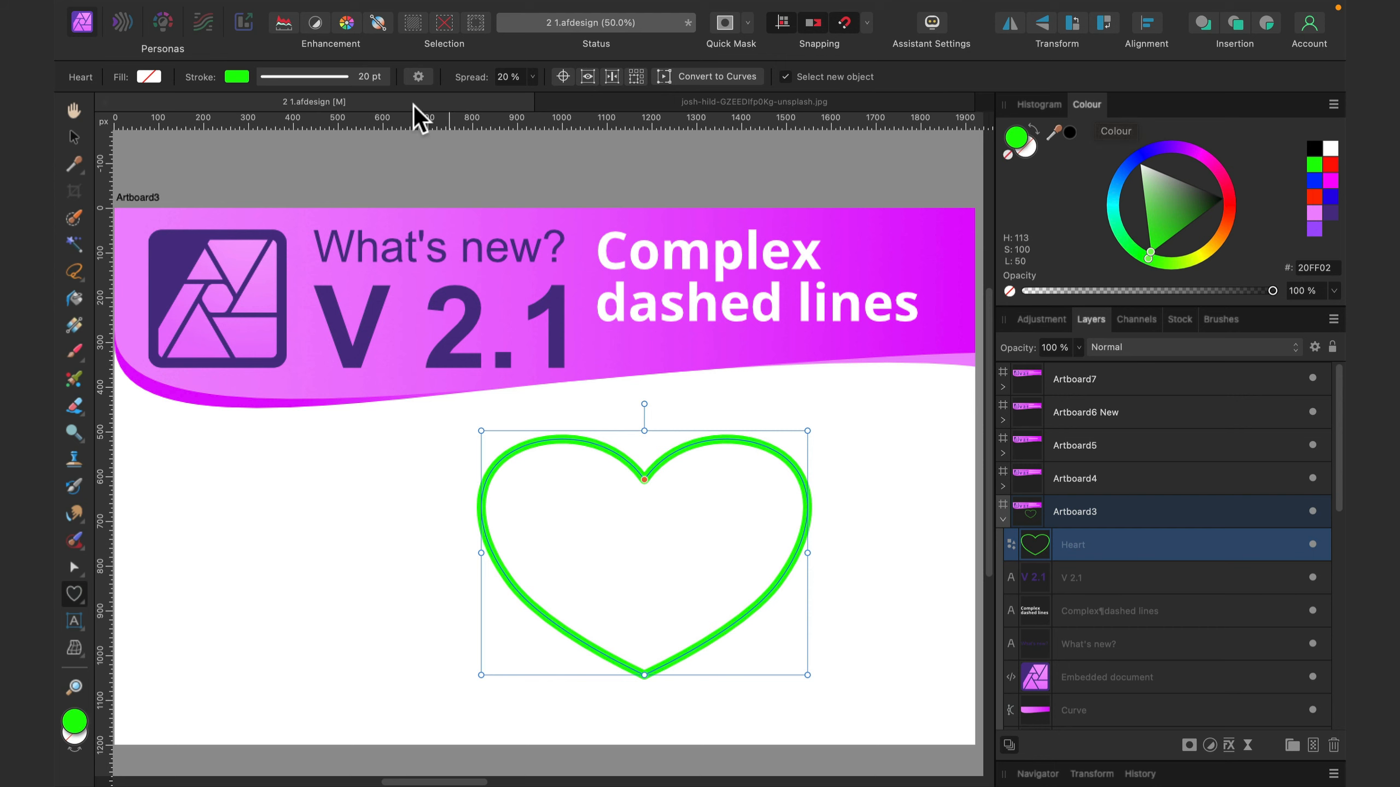
# - Change the heart's outline to a dashed line style, trying a 40 pt width before settling on 16 pt
pyautogui.click(336, 70)
pyautogui.click(289, 80)
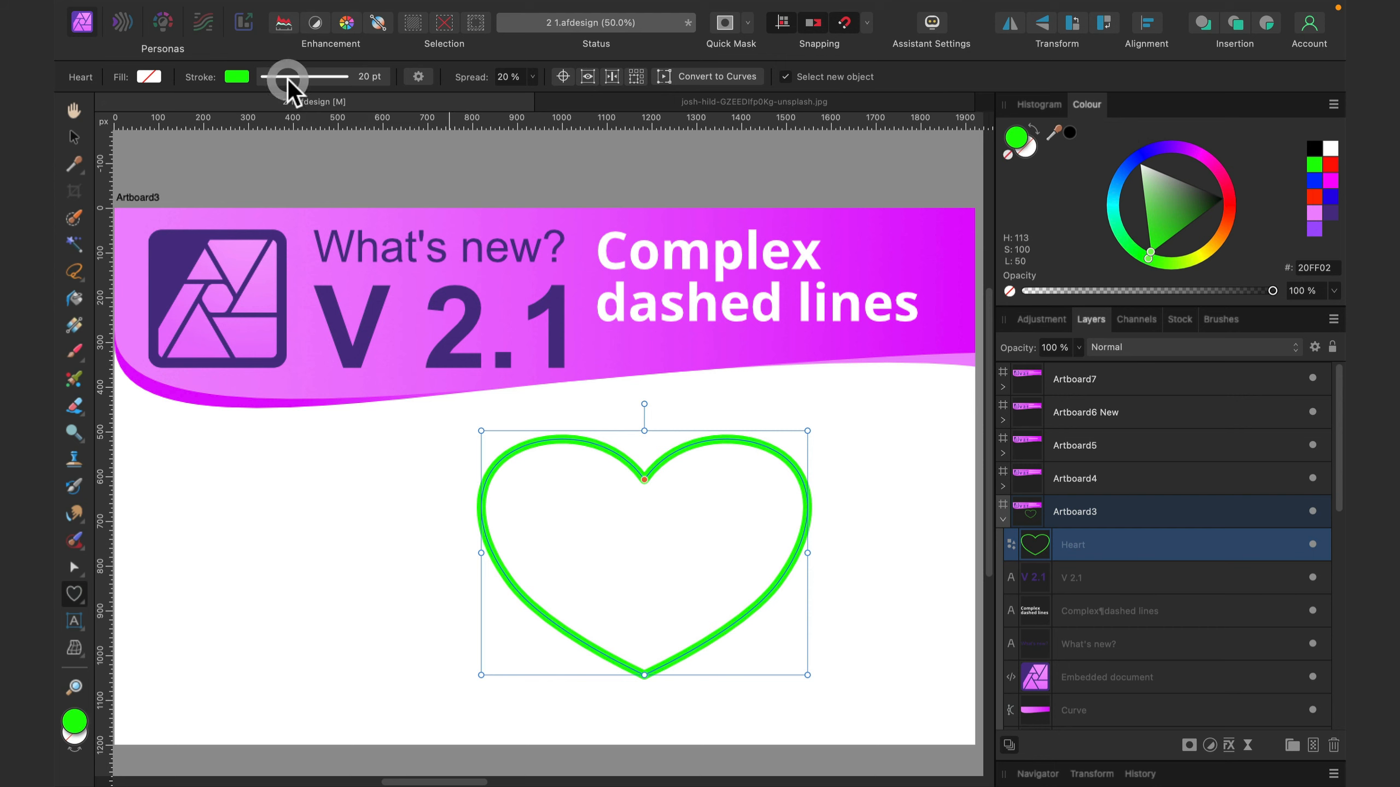
pyautogui.click(300, 75)
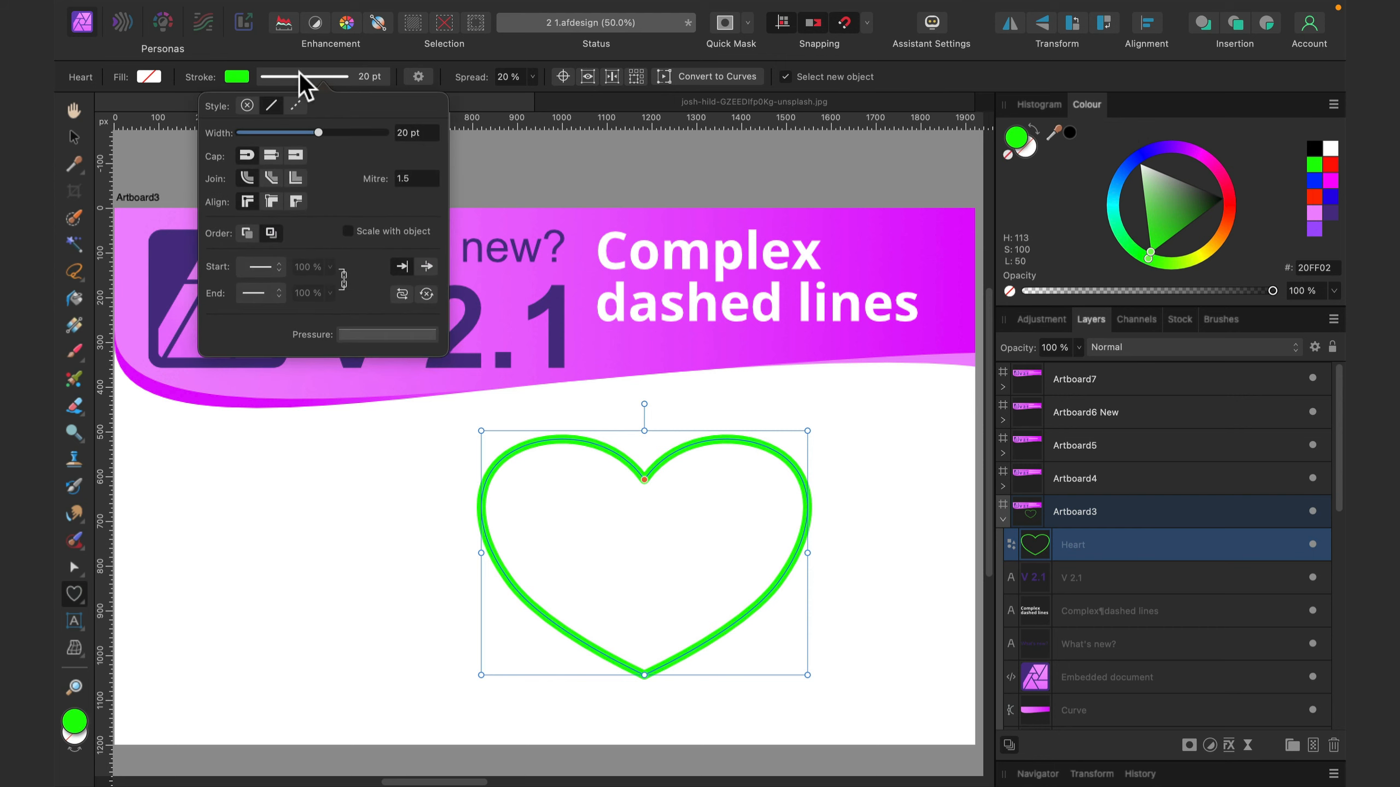
pyautogui.moveTo(323, 131); pyautogui.dragTo(351, 136)
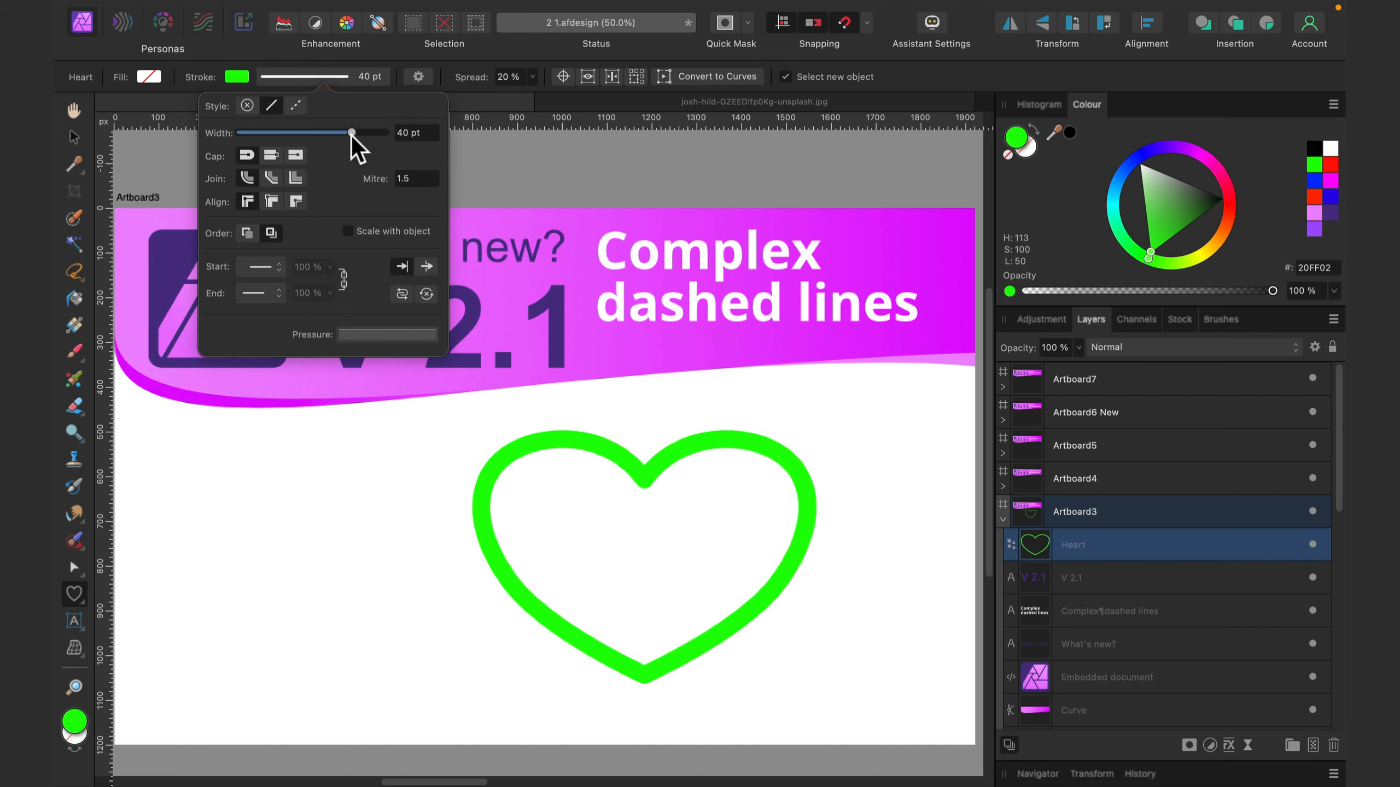
pyautogui.click(296, 105)
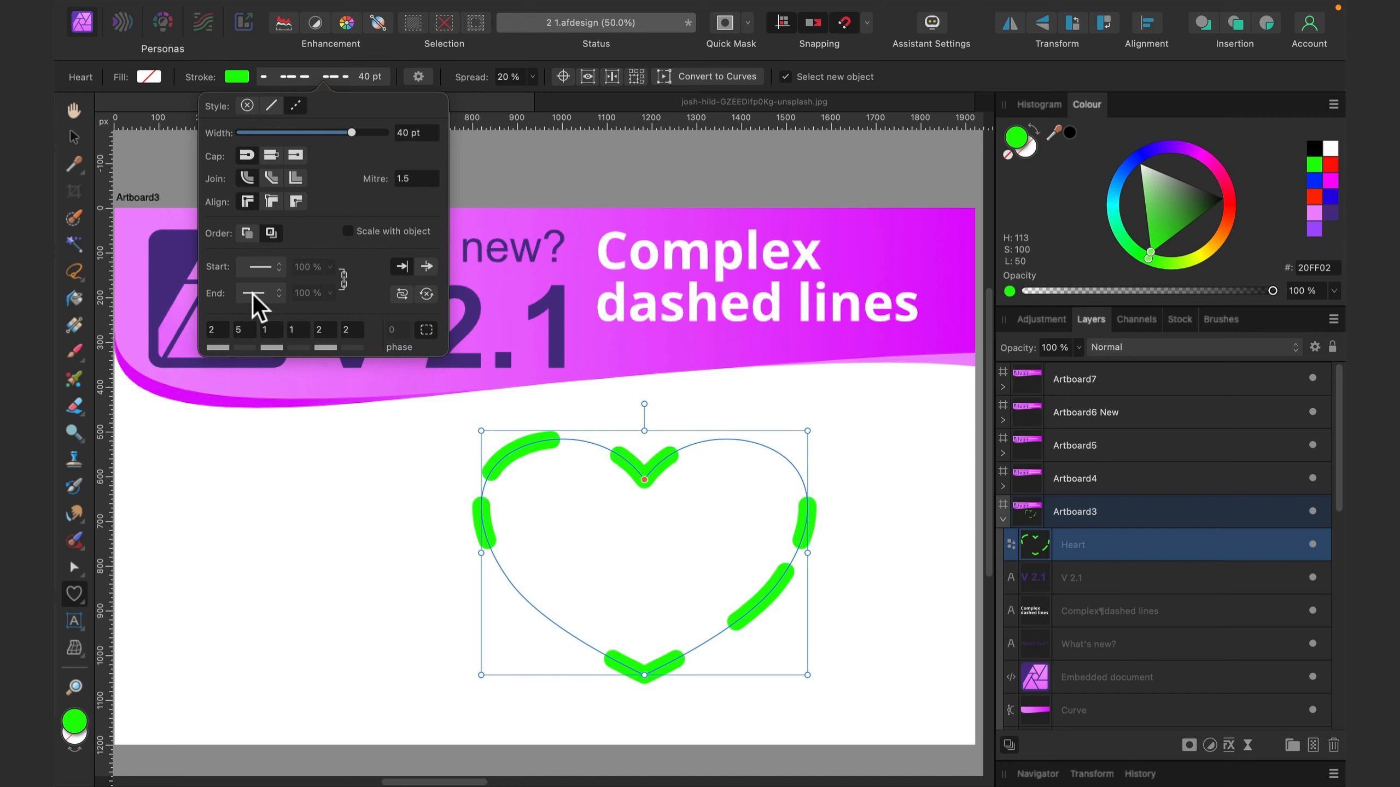
pyautogui.moveTo(354, 133); pyautogui.dragTo(311, 135)
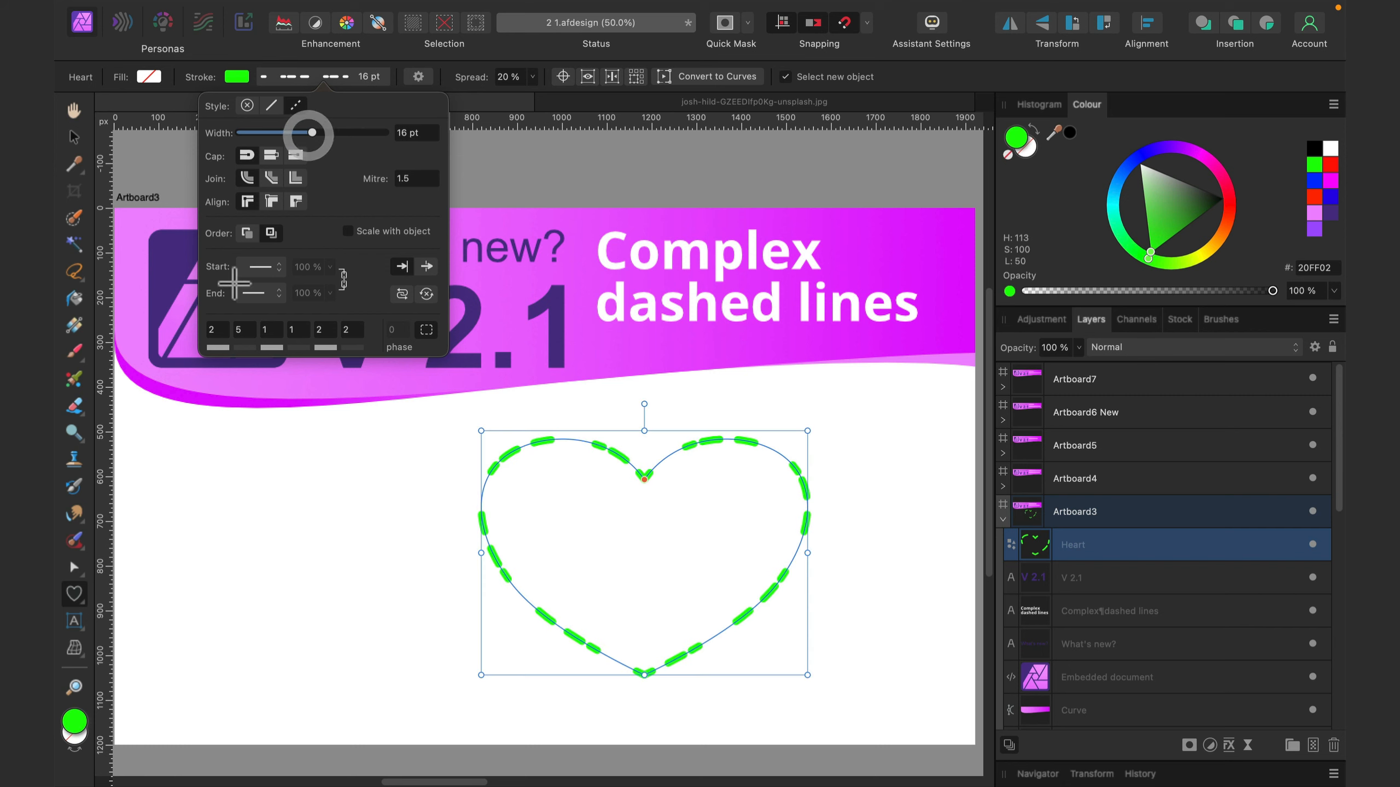
# - Set the heart outline's dash pattern to 1, 1, 2, 1, 3, 3
pyautogui.click(216, 330)
pyautogui.write('1')
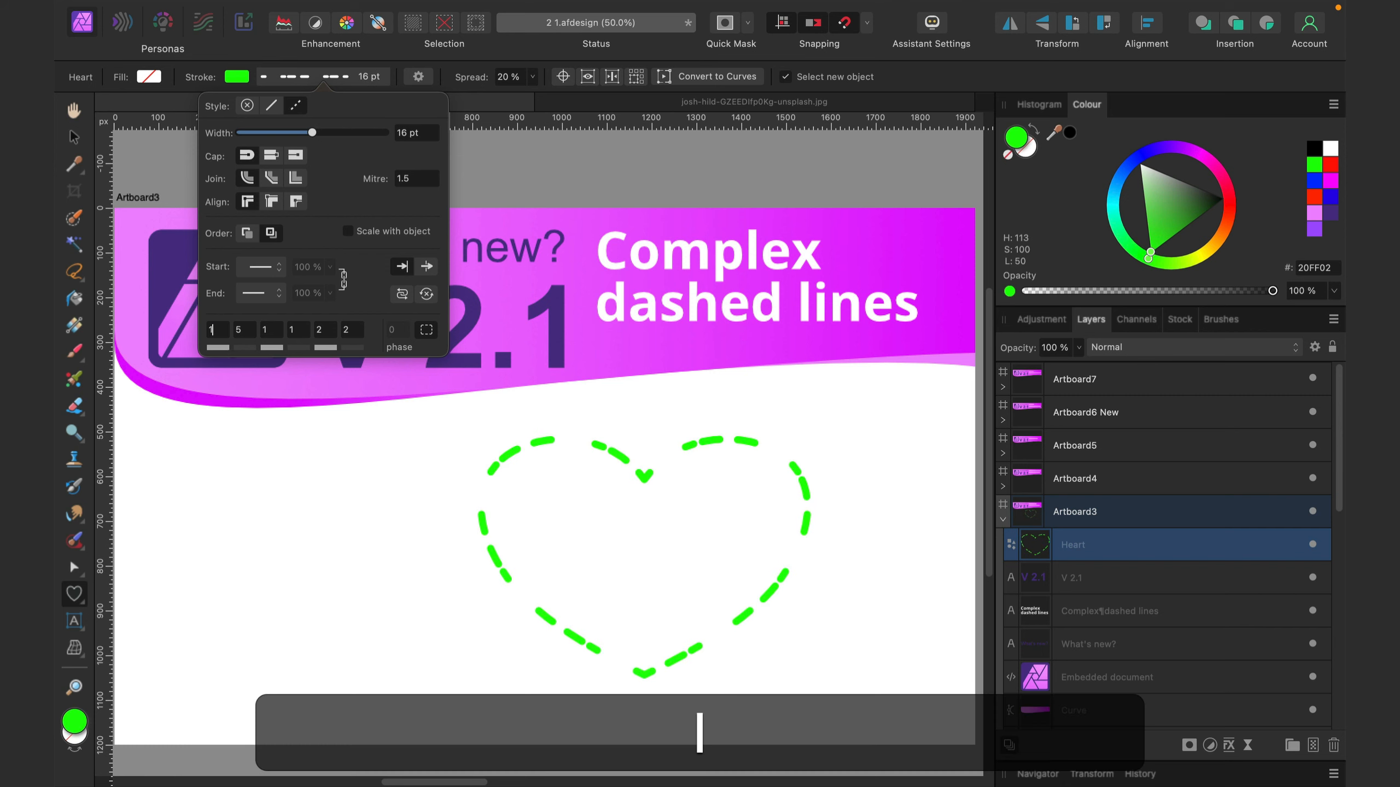
pyautogui.click(251, 331)
pyautogui.write('1')
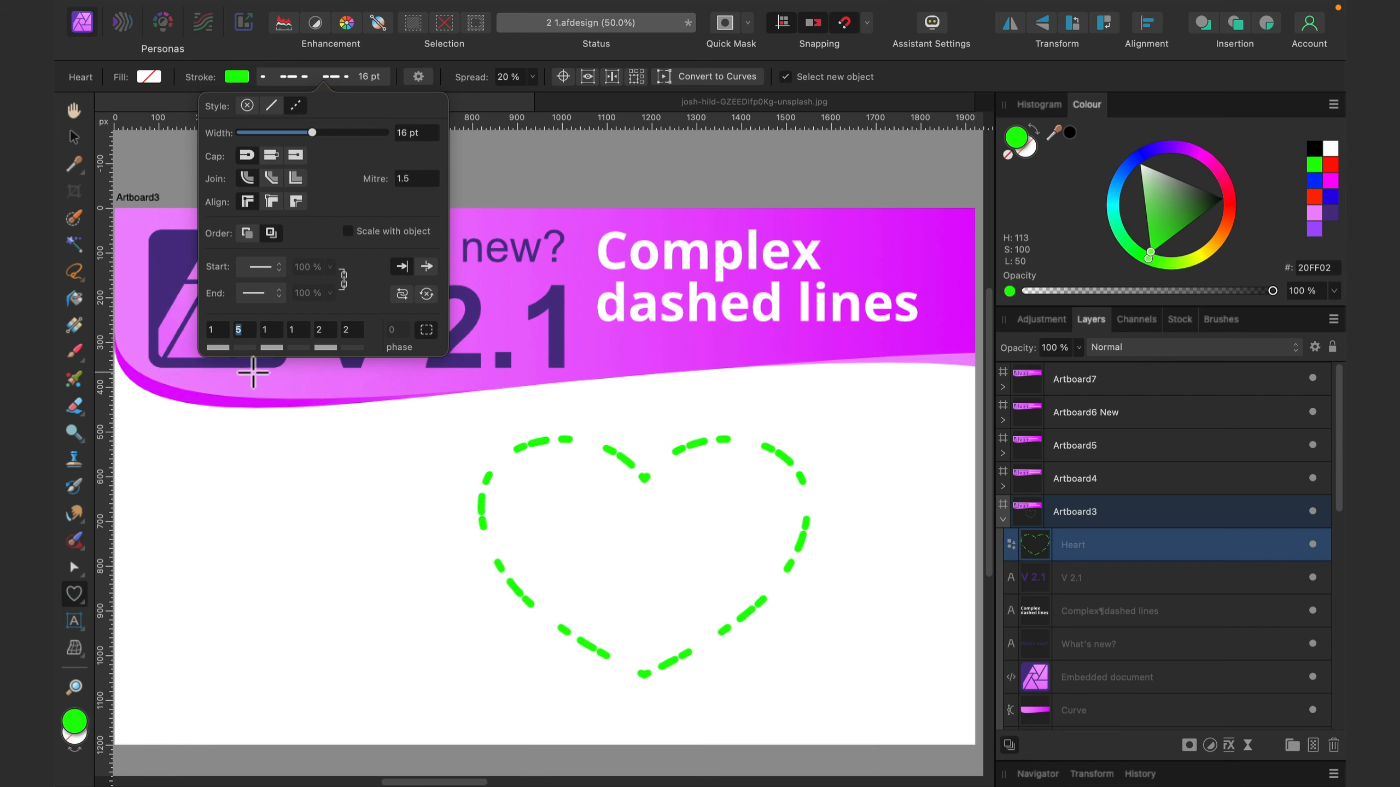
pyautogui.click(274, 328)
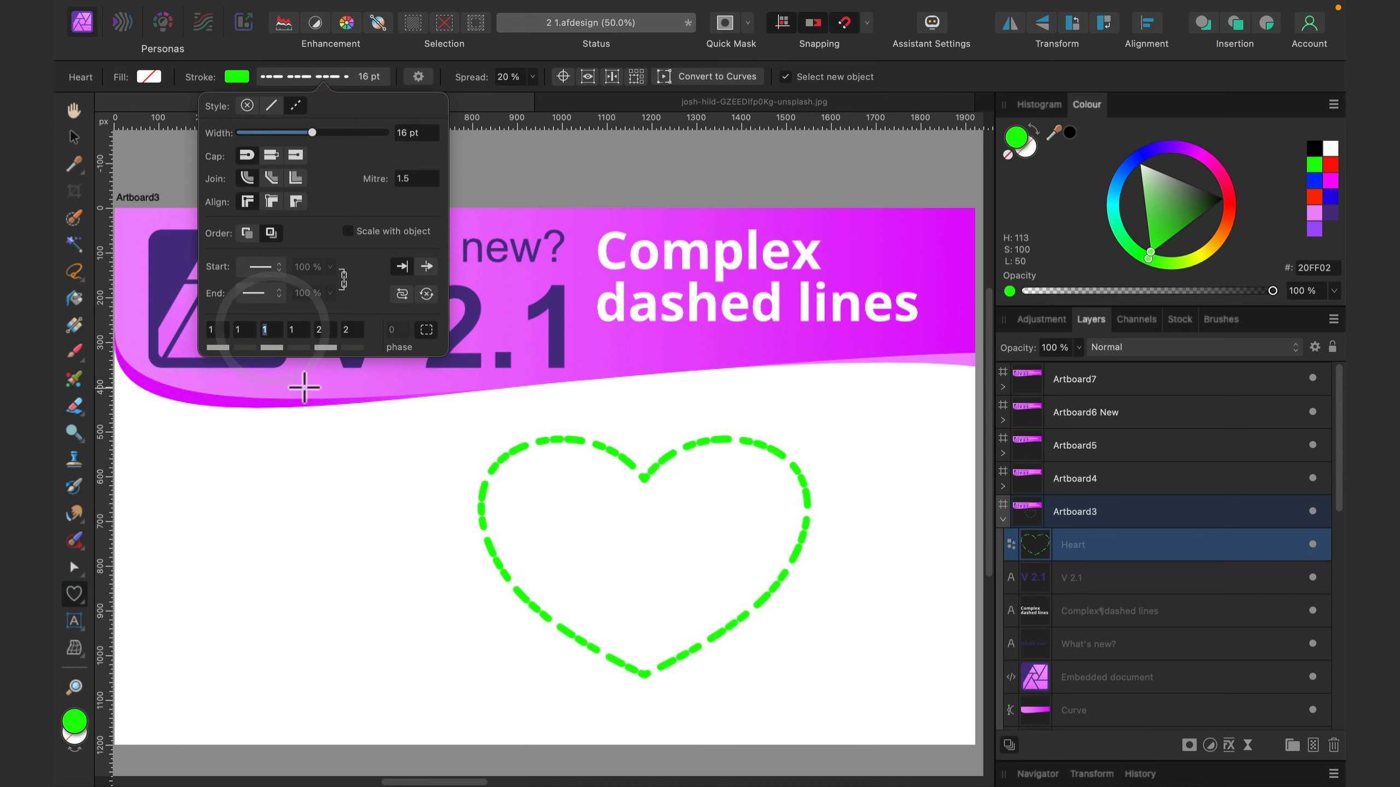
pyautogui.write('2')
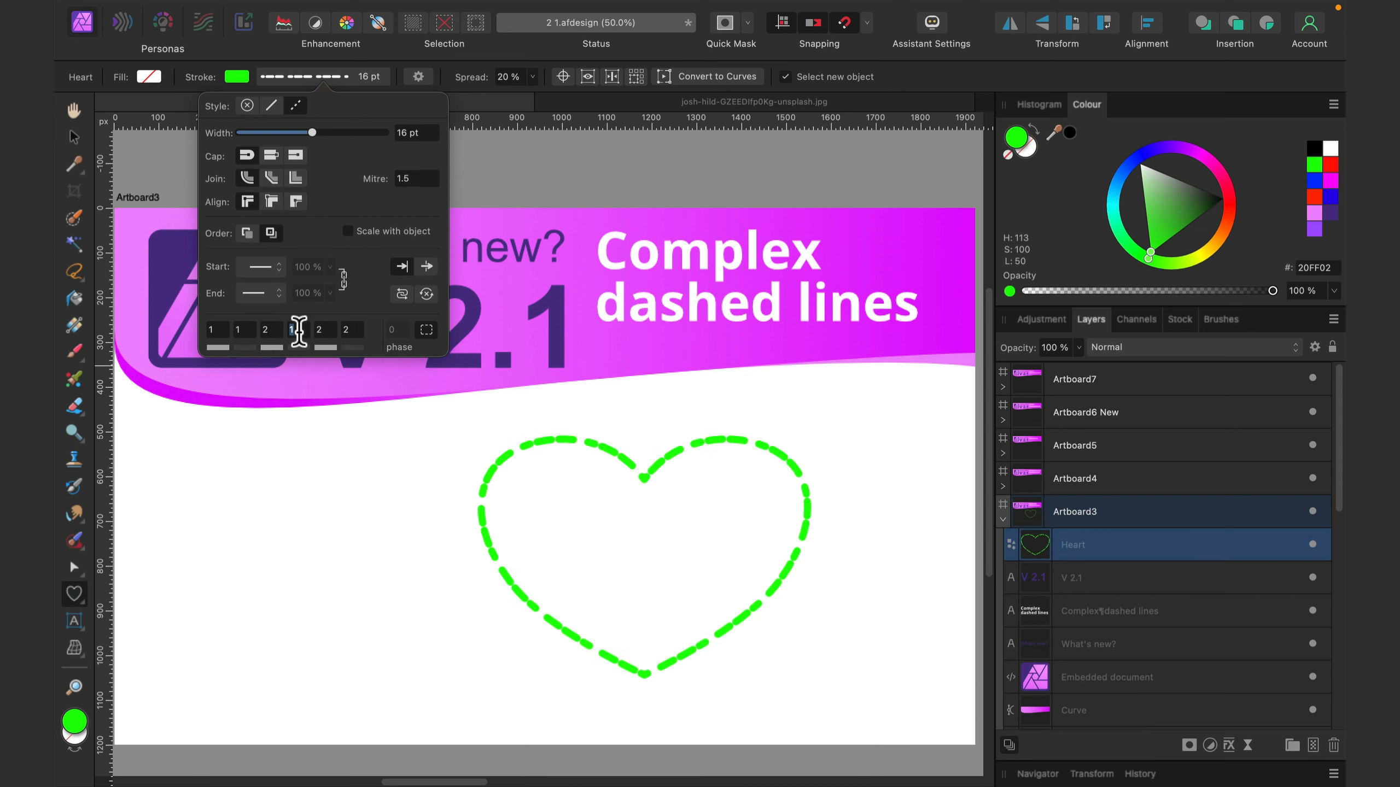
pyautogui.click(293, 330)
pyautogui.click(316, 331)
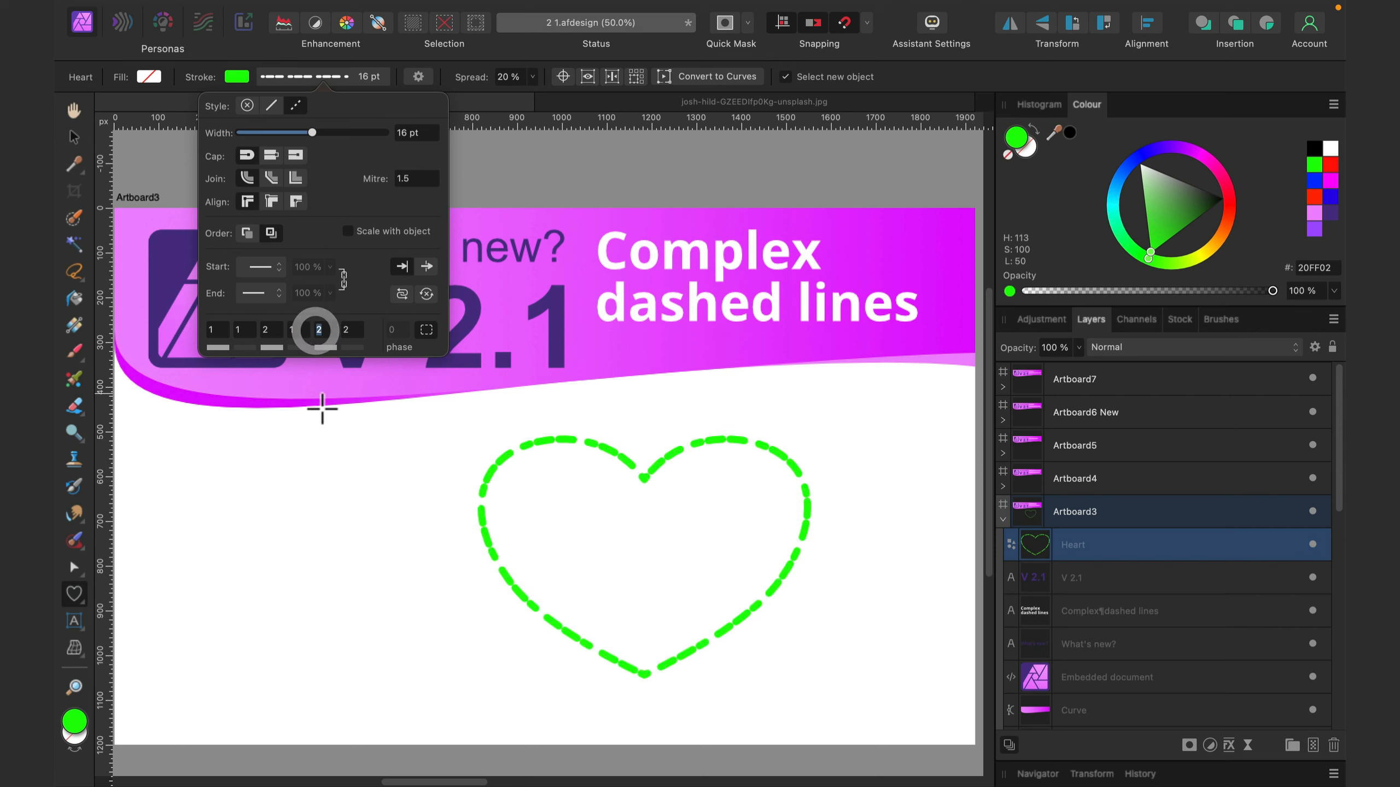
pyautogui.write('3')
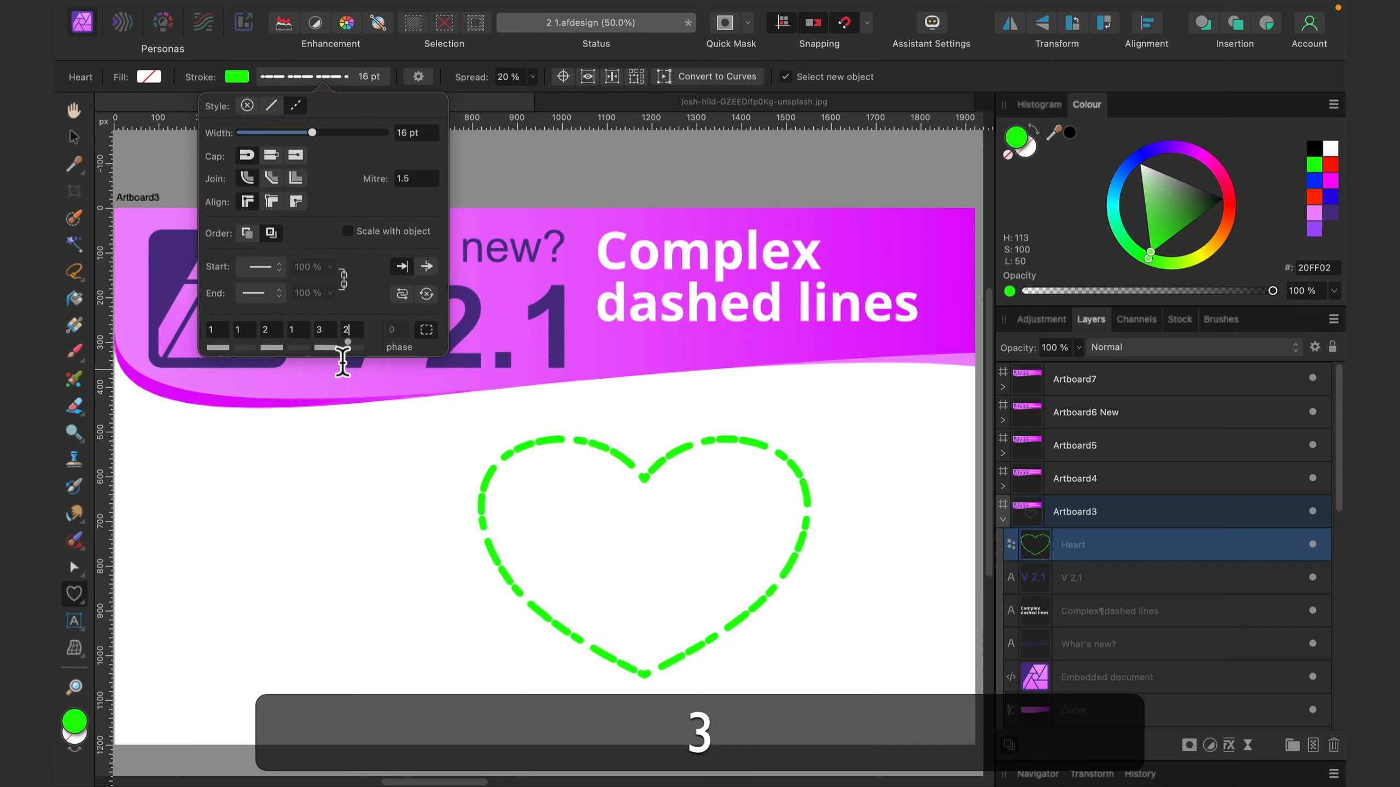
pyautogui.click(348, 331)
pyautogui.write('3')
pyautogui.moveTo(356, 329); pyautogui.dragTo(312, 322)
pyautogui.write('3')
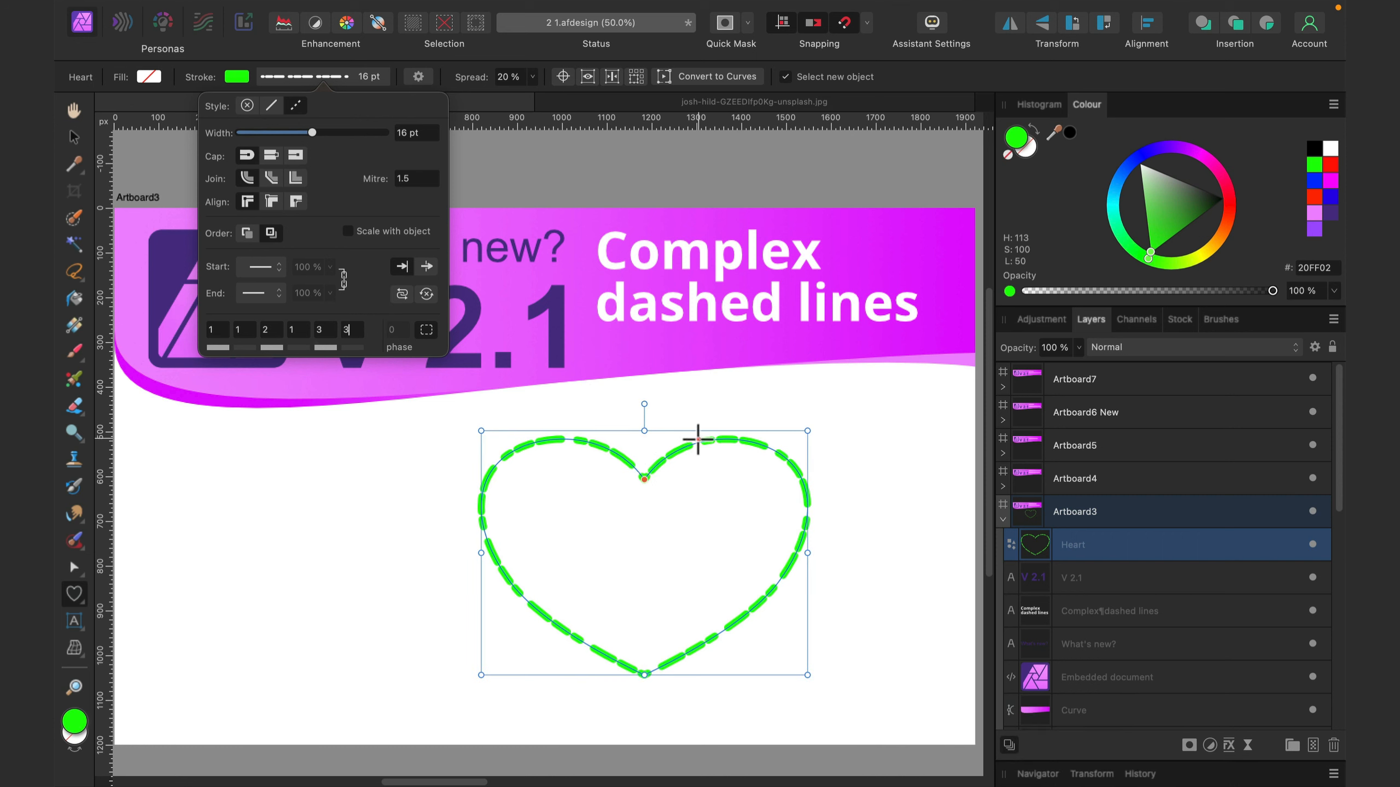
# - Reselect the heart with the Move tool, turn off Balanced Dash Pattern for its stroke and deselect it
pyautogui.click(76, 138)
pyautogui.click(378, 447)
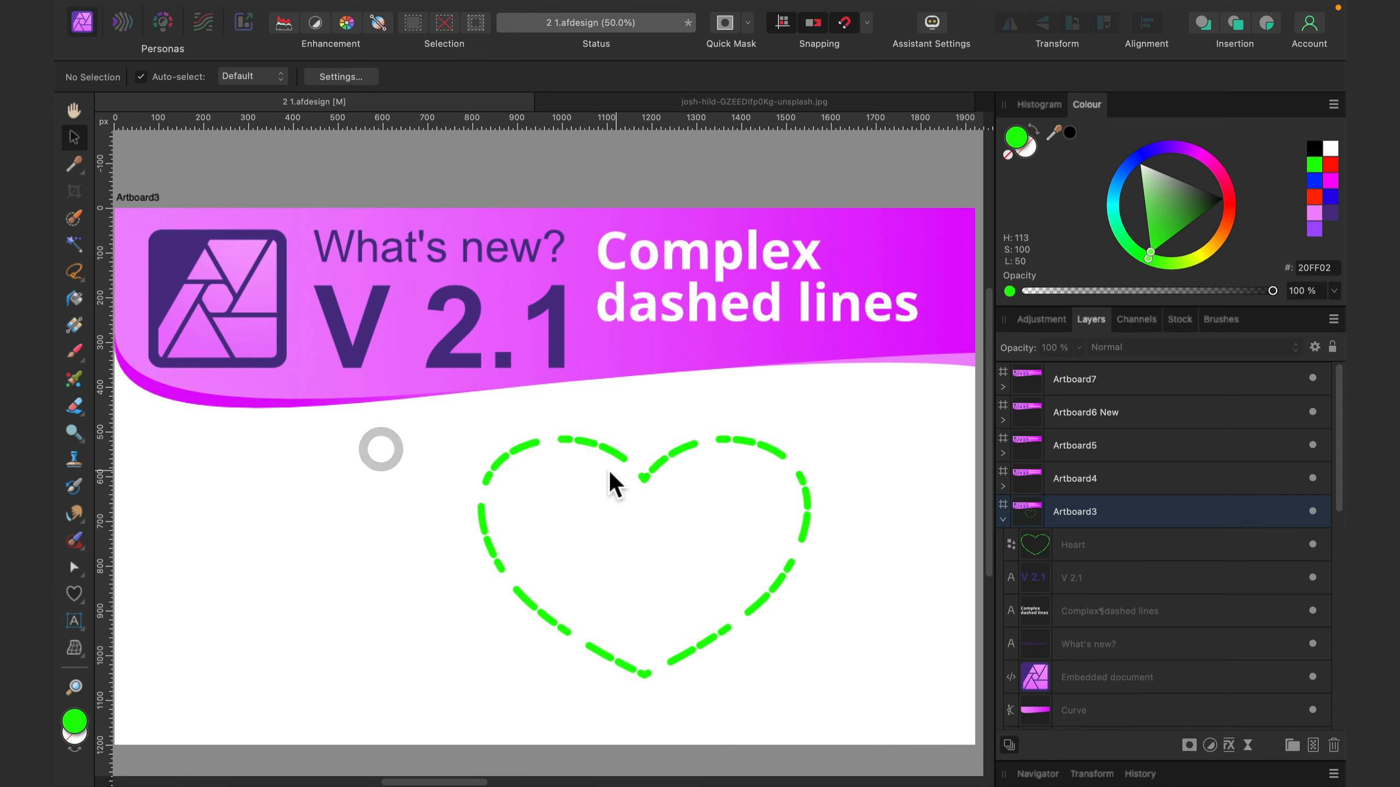
pyautogui.click(647, 468)
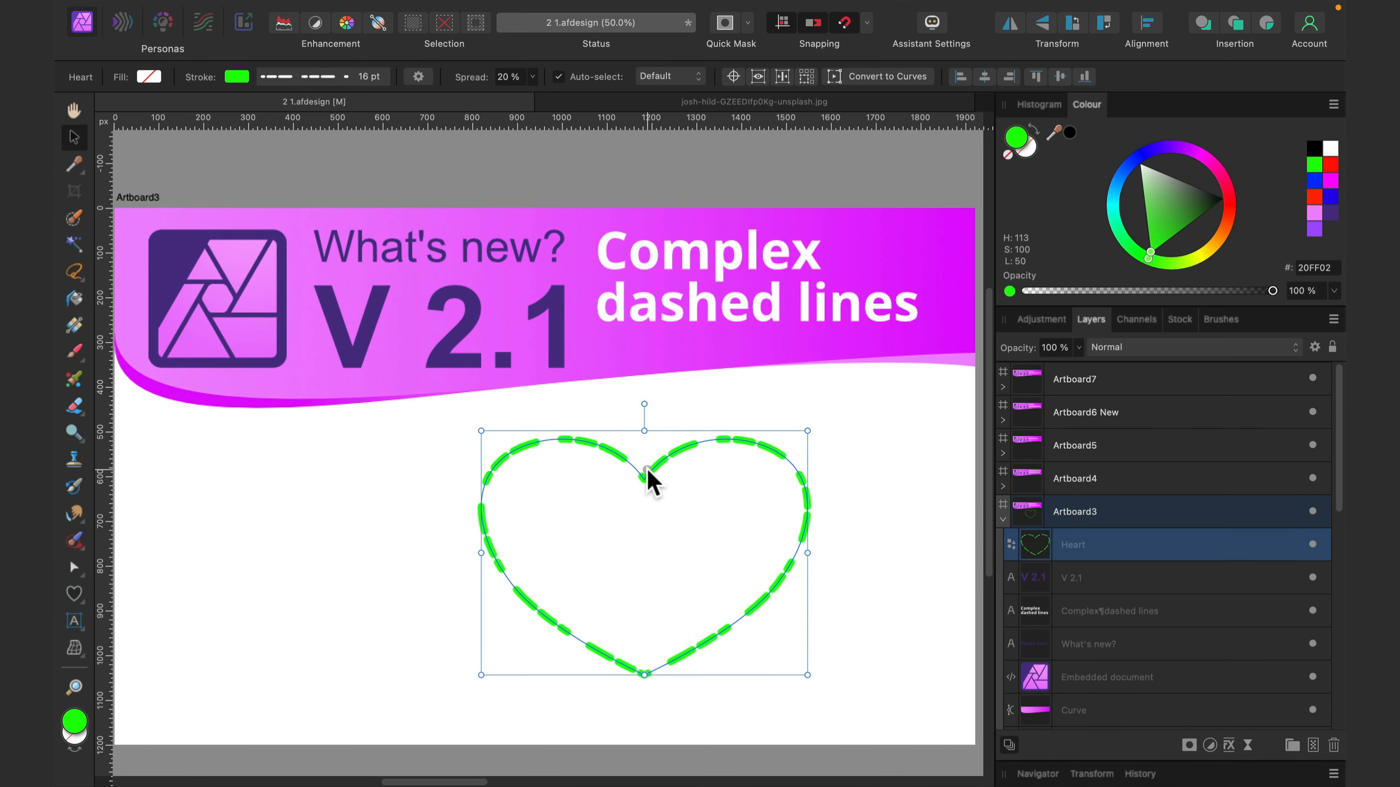
pyautogui.click(324, 74)
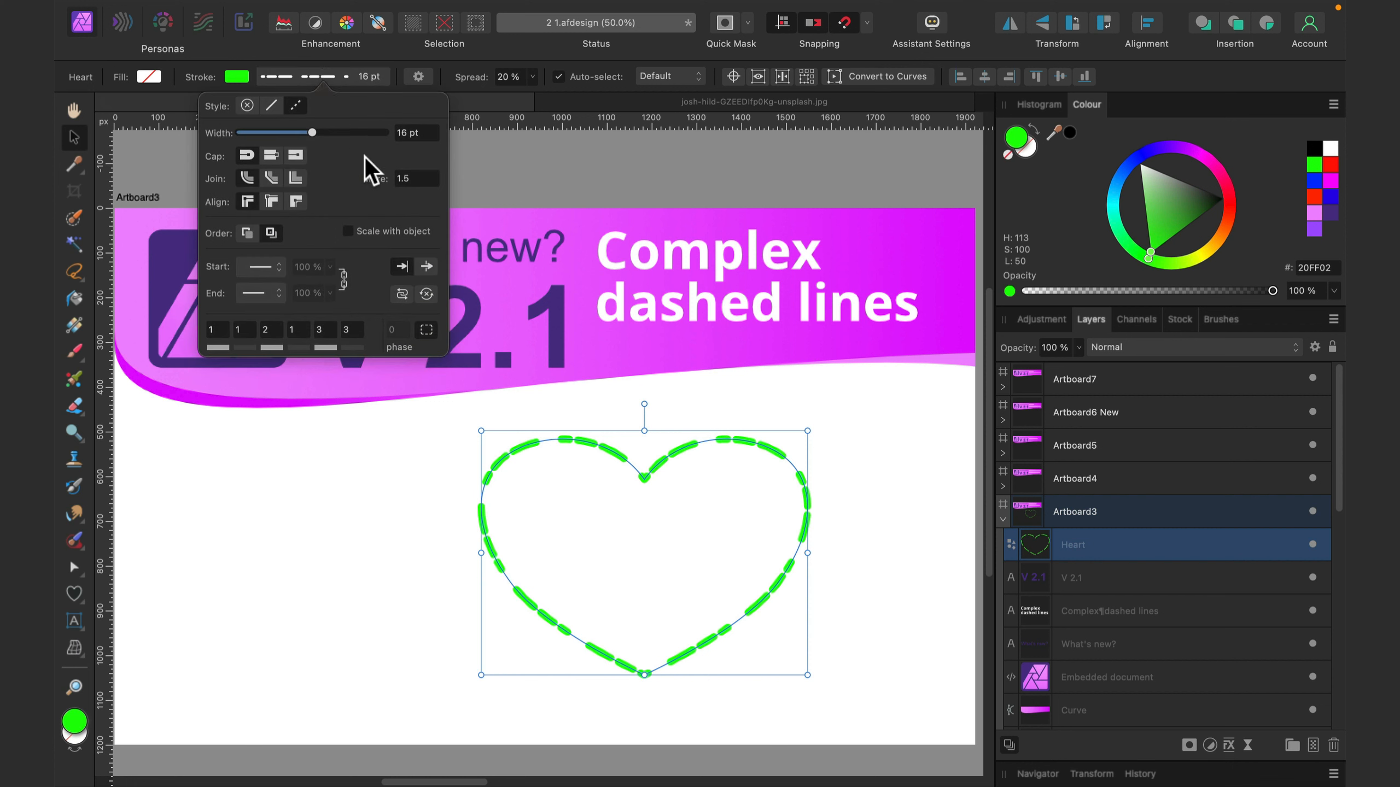
pyautogui.click(427, 333)
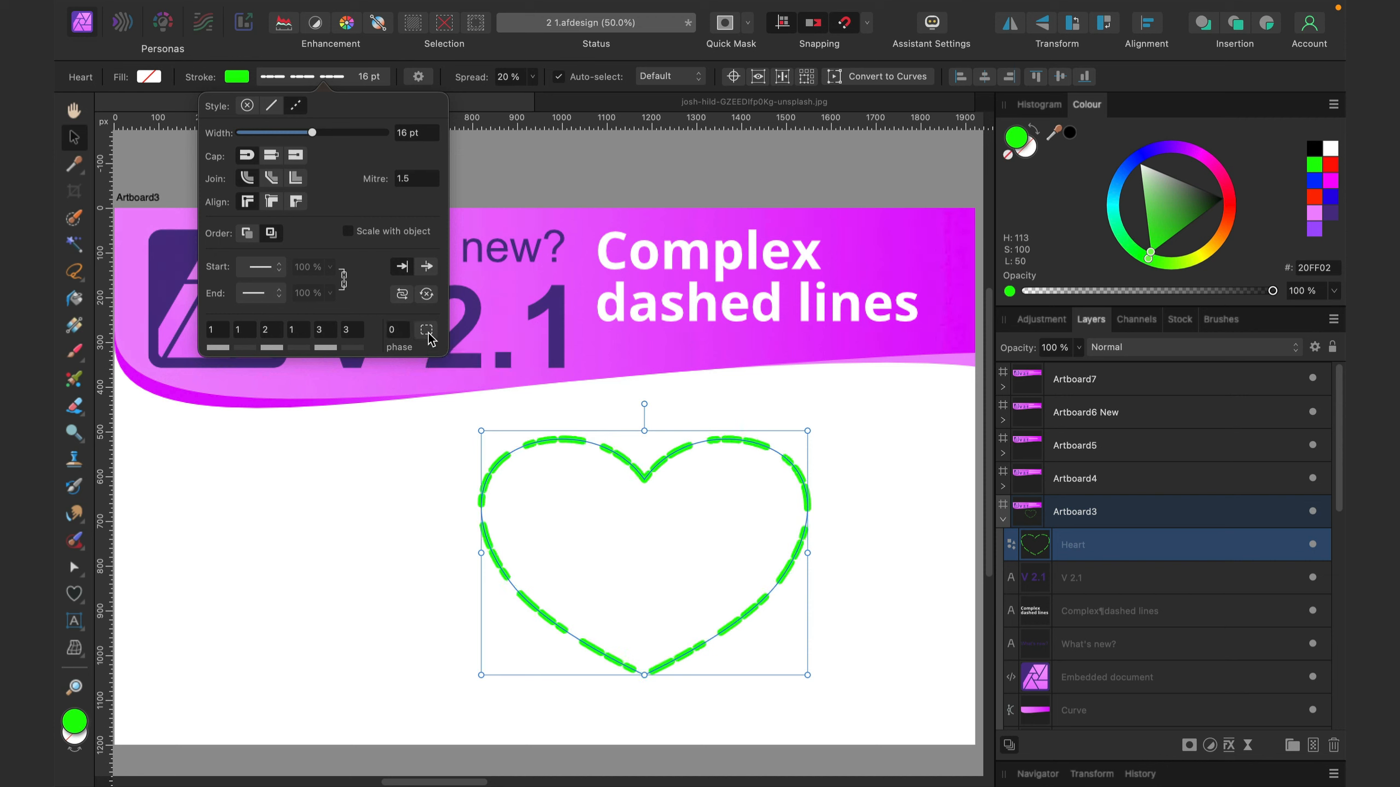
pyautogui.click(840, 424)
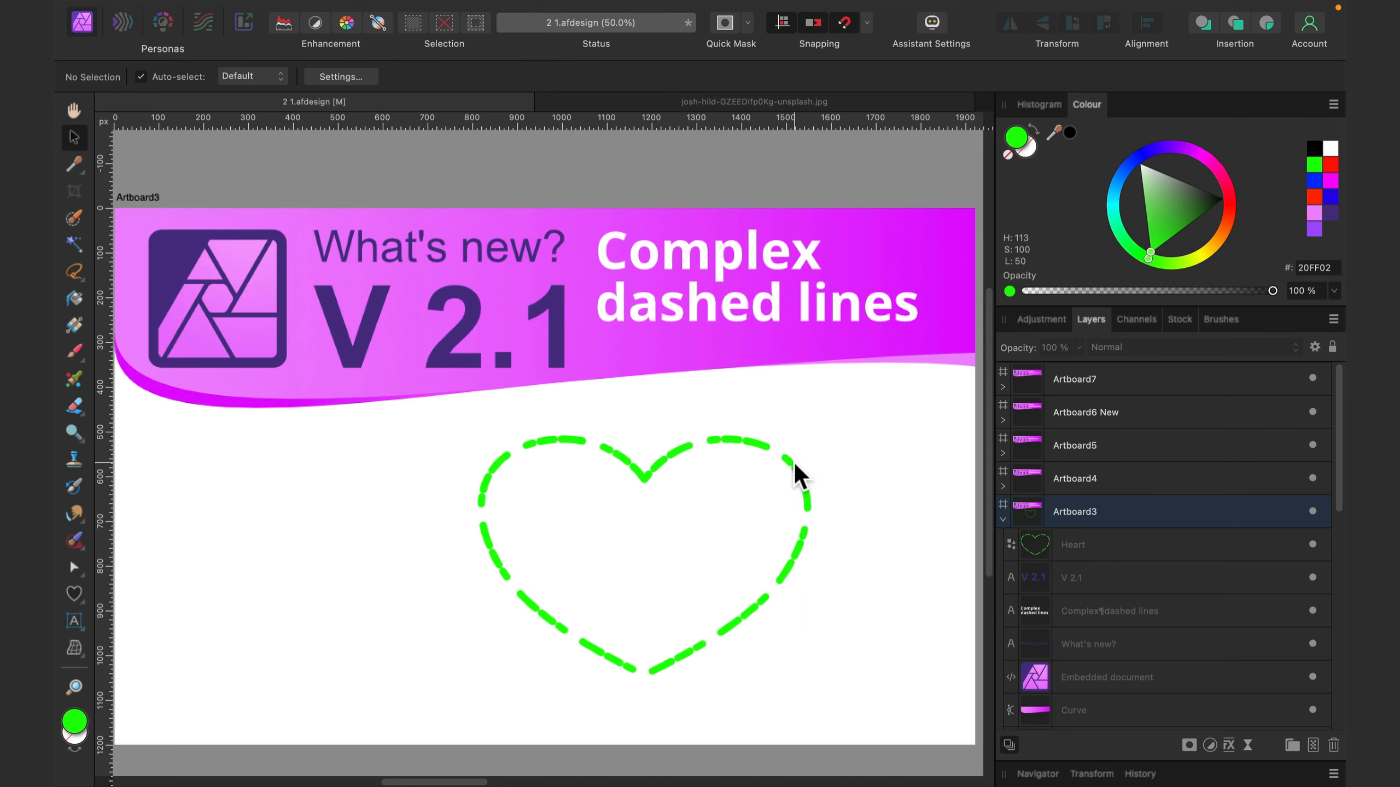
# - Move the heart about 130 px left and 50 px up on Artboard3 and deselect it
pyautogui.moveTo(794, 462); pyautogui.dragTo(738, 444)
pyautogui.click(839, 429)
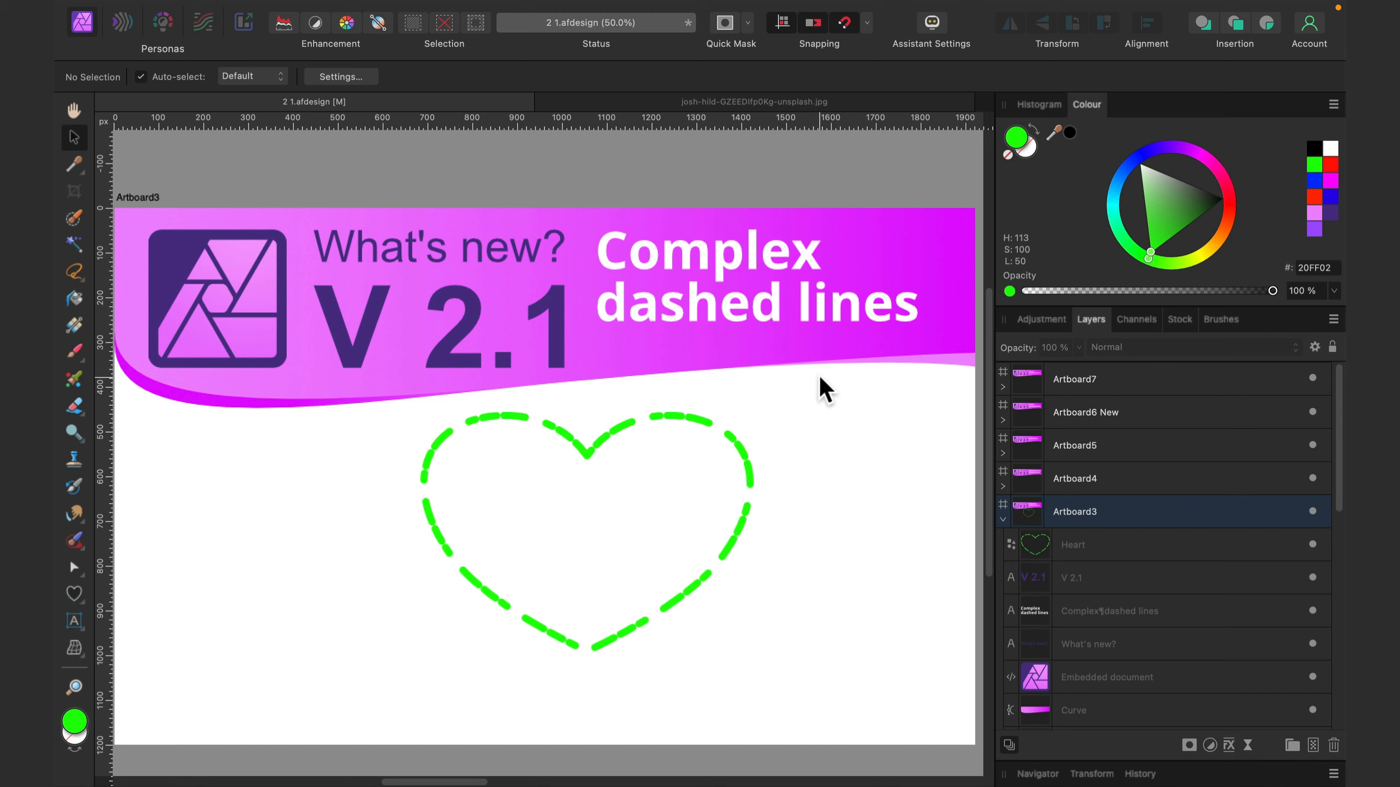
pyautogui.click(812, 430)
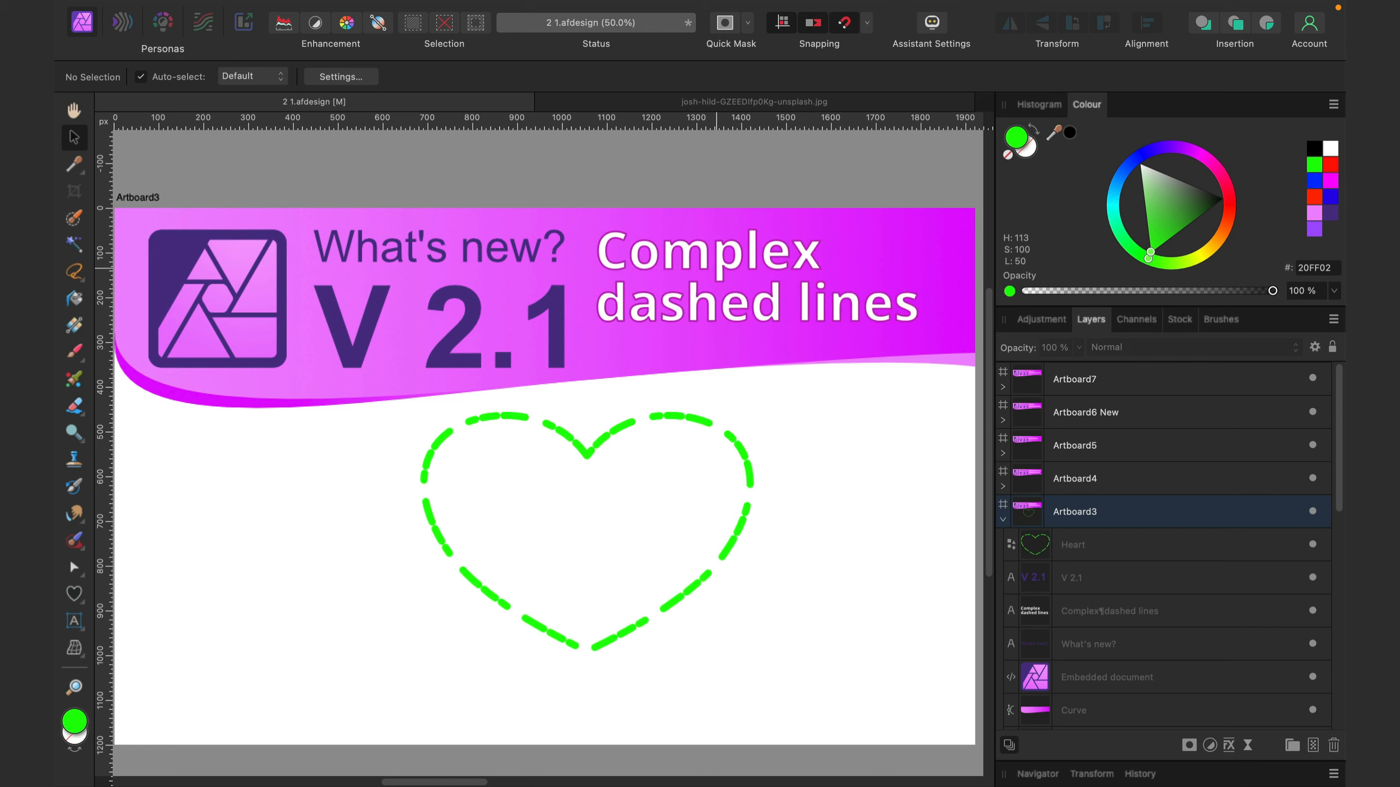
# - View the WebP, JPEG XL batch export artboard and bring the Area tools artboard into view
pyautogui.press('space')
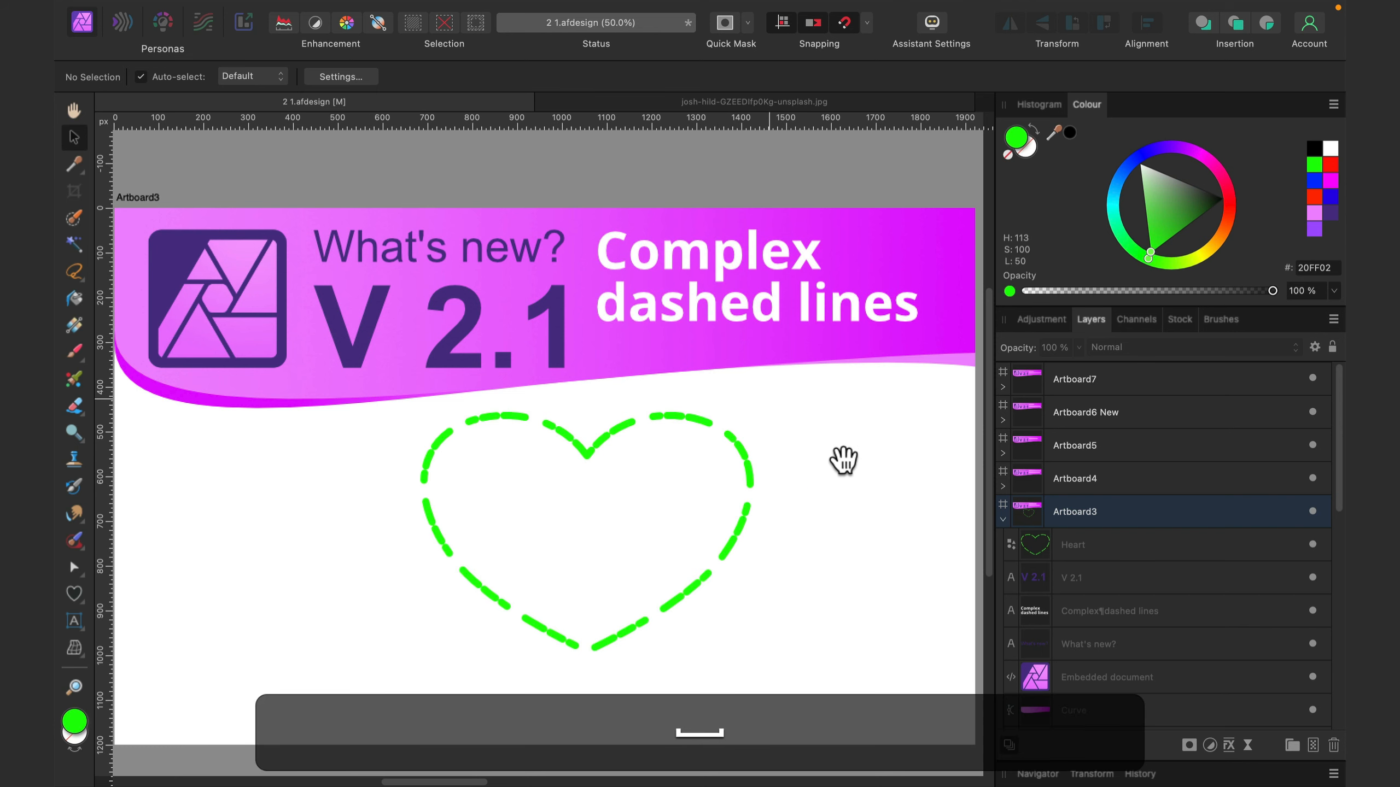
pyautogui.moveTo(843, 460); pyautogui.dragTo(859, 410)
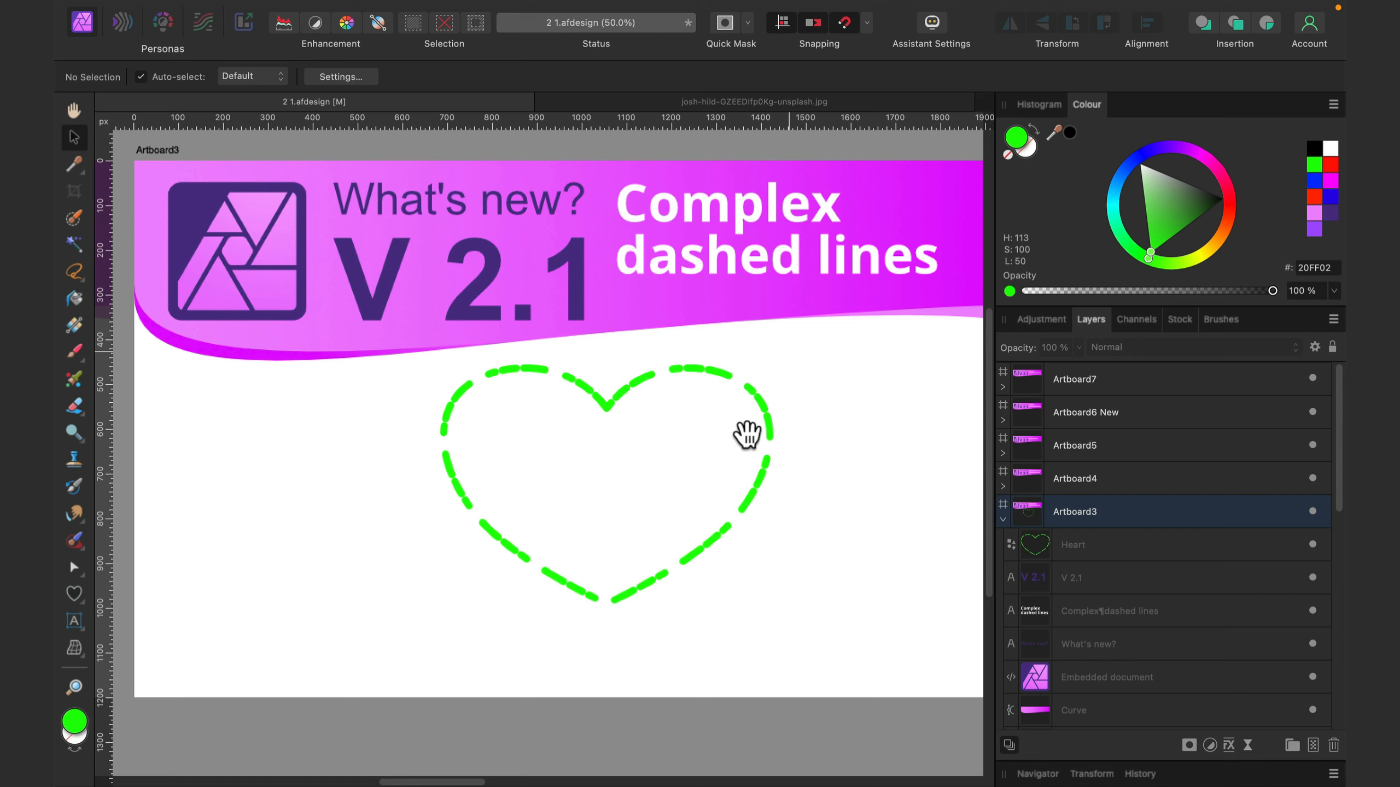
pyautogui.moveTo(808, 401)
pyautogui.mouseDown()
pyautogui.moveTo(747, 422)
pyautogui.moveTo(468, 415)
pyautogui.mouseUp()
pyautogui.moveTo(715, 399)
pyautogui.mouseDown()
pyautogui.moveTo(402, 400)
pyautogui.moveTo(593, 450)
pyautogui.moveTo(554, 454)
pyautogui.moveTo(557, 478)
pyautogui.moveTo(562, 433)
pyautogui.mouseUp()
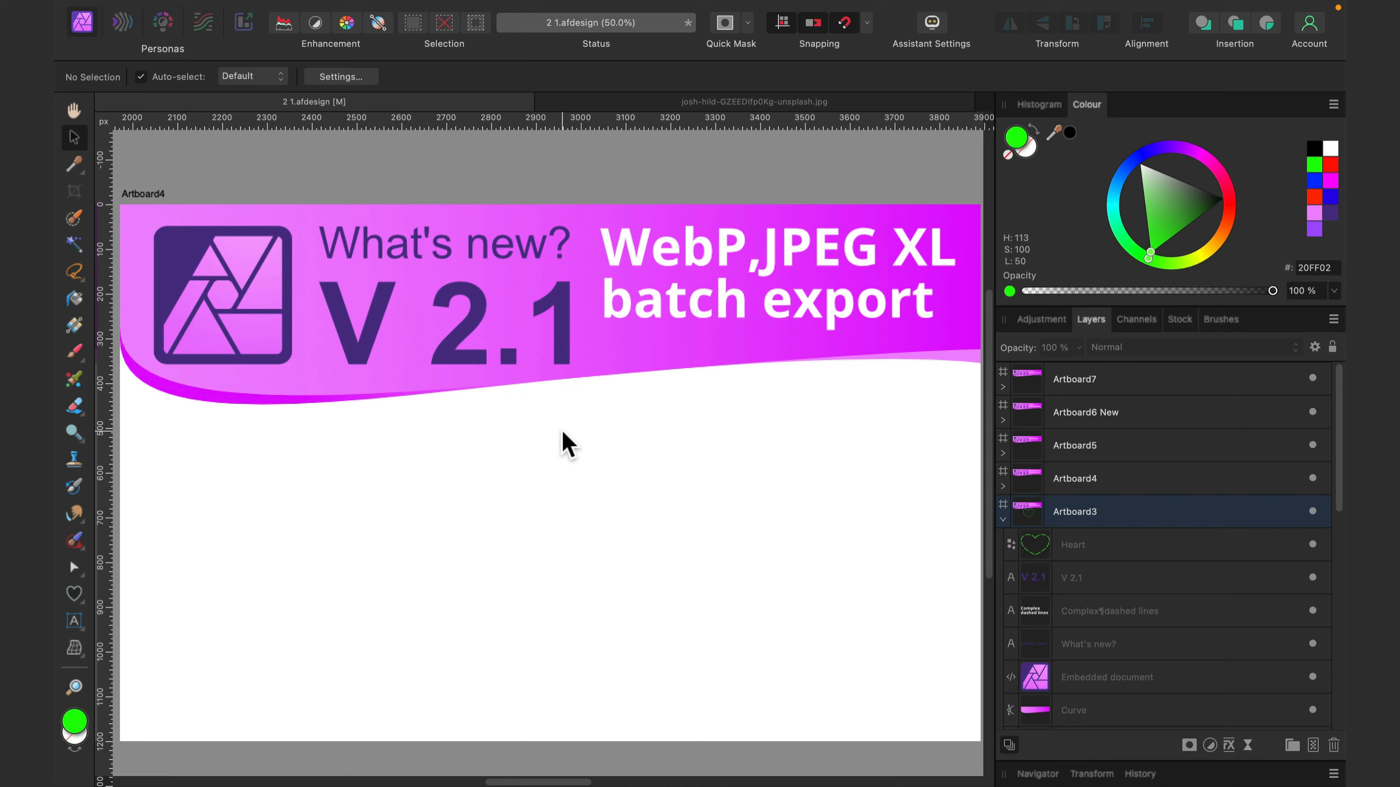
pyautogui.click(662, 176)
pyautogui.press('space')
pyautogui.moveTo(891, 403); pyautogui.dragTo(113, 369)
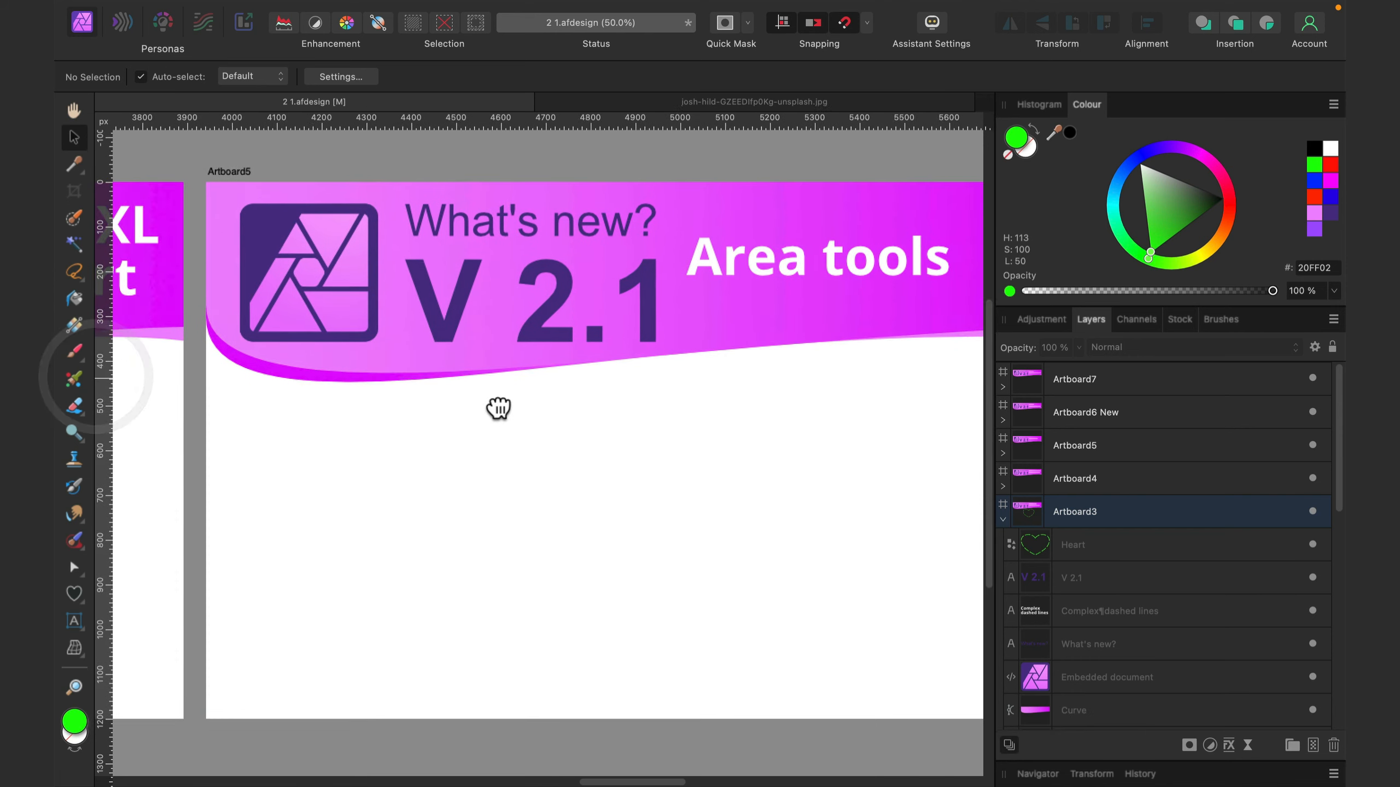
pyautogui.moveTo(500, 407); pyautogui.dragTo(438, 408)
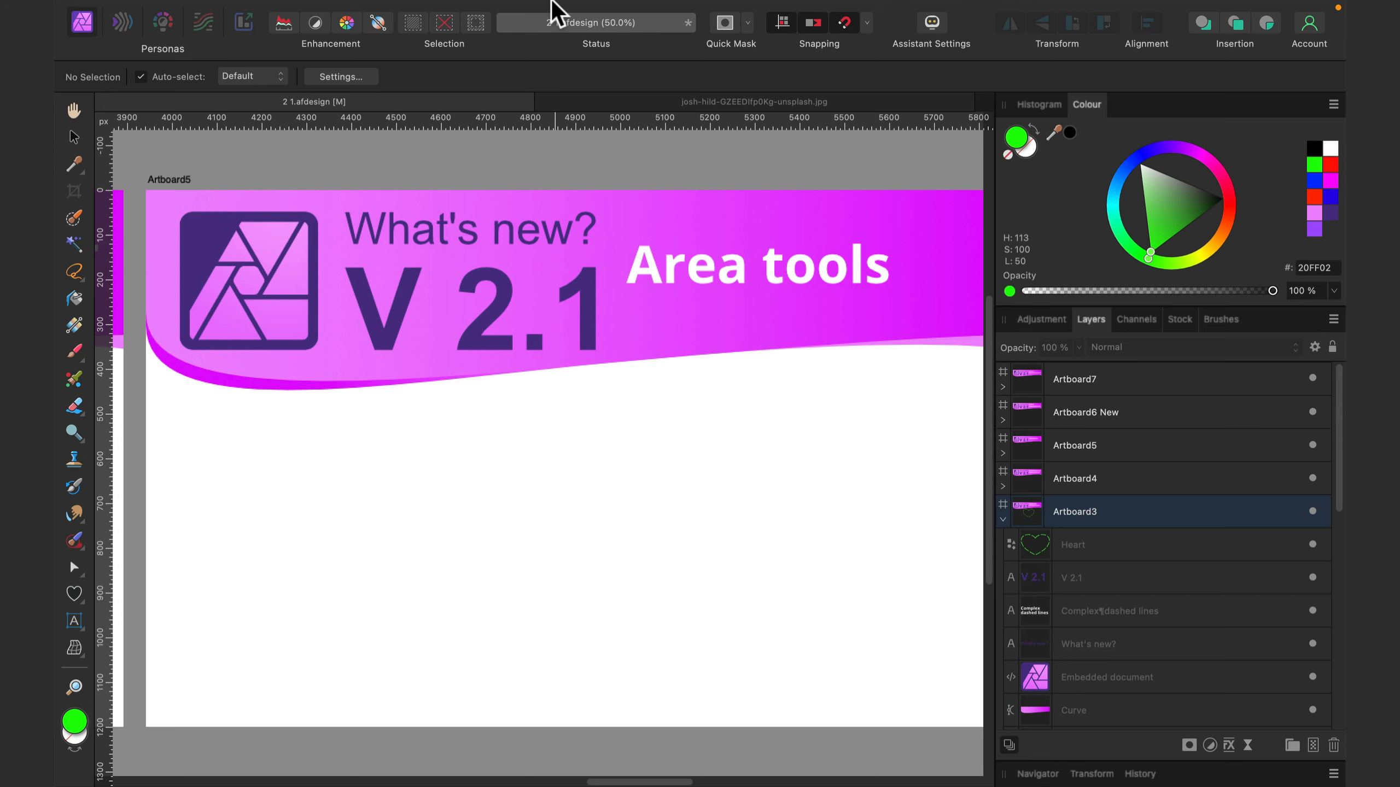
# - Customise the tool set by adding the Measure Tool and the Area Tool above the shape tools
pyautogui.moveTo(552, 2)
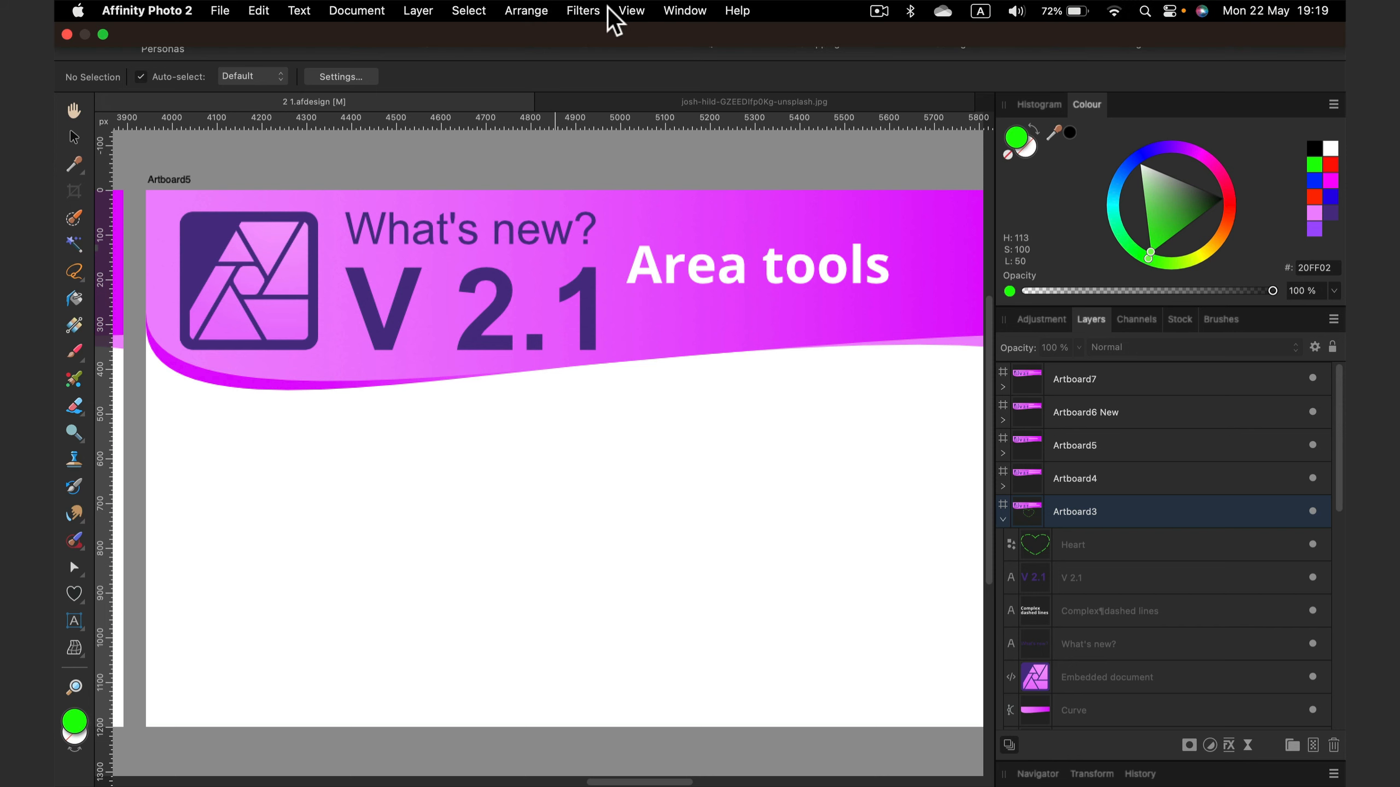
pyautogui.click(632, 12)
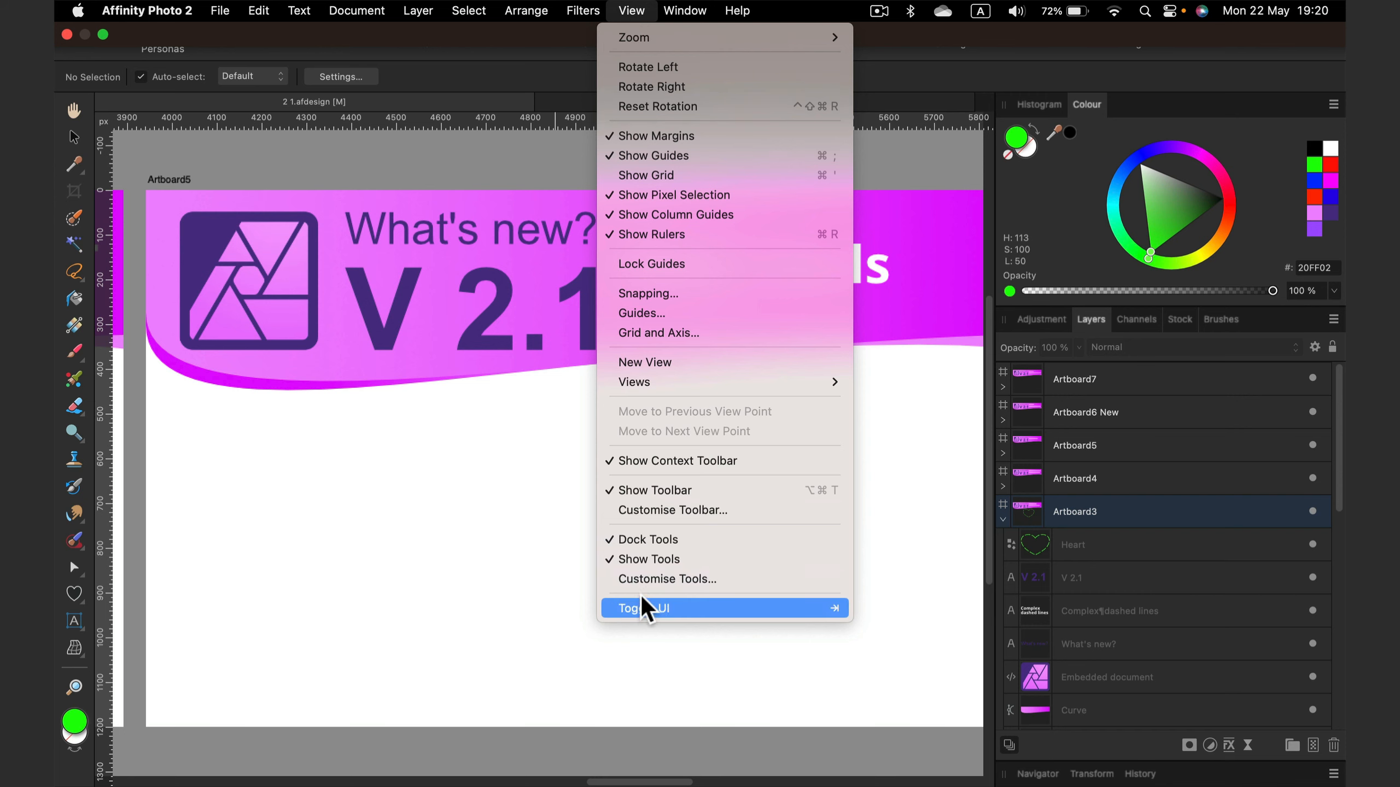
pyautogui.click(682, 581)
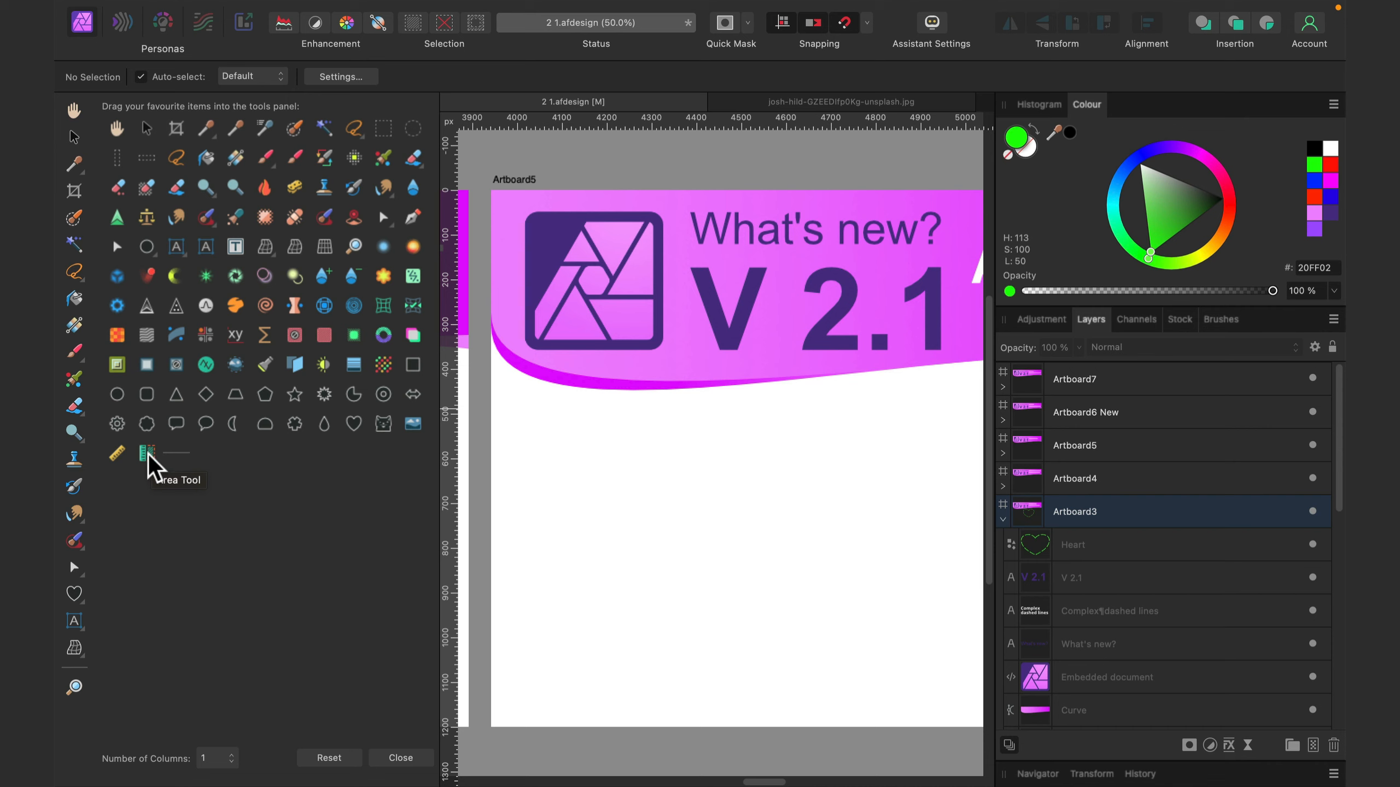
pyautogui.moveTo(120, 458); pyautogui.dragTo(79, 630)
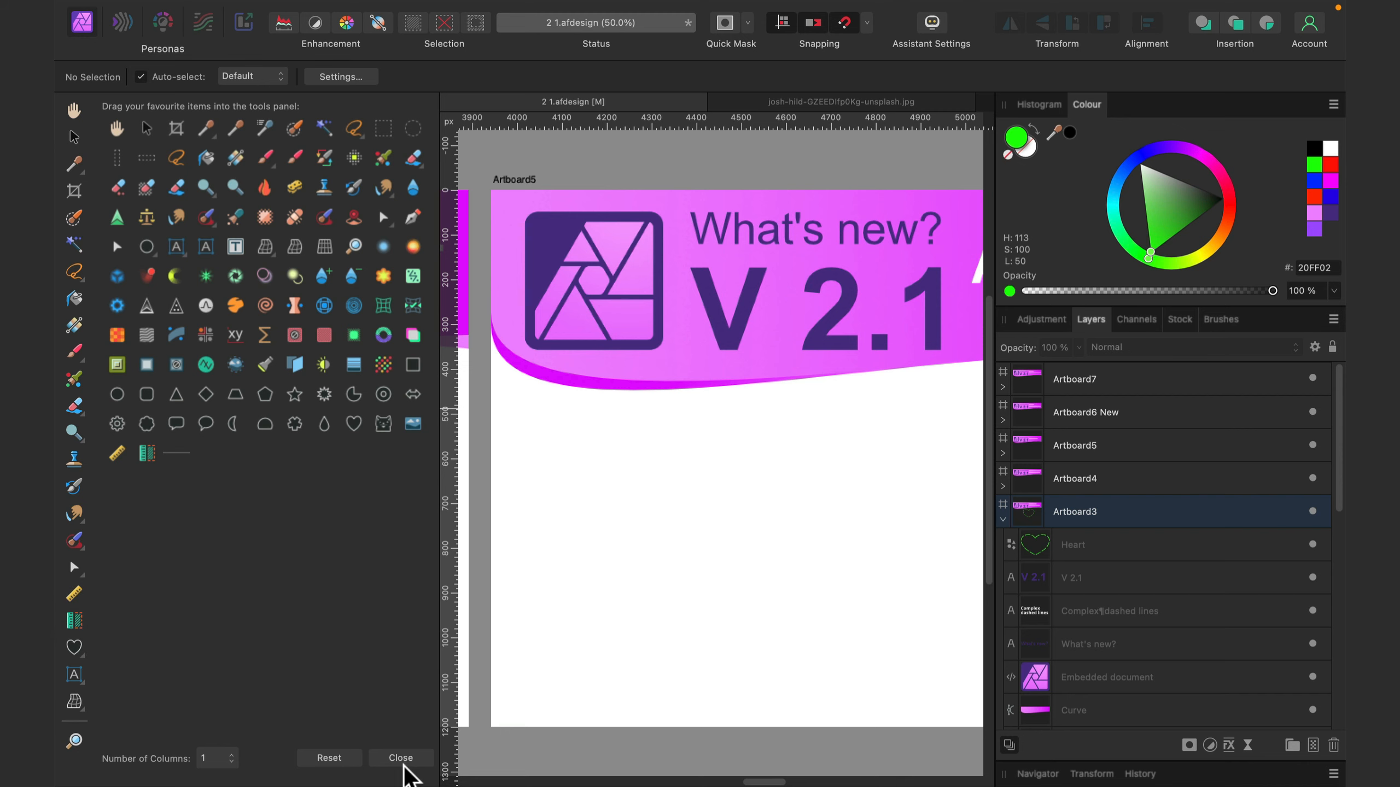
pyautogui.click(401, 758)
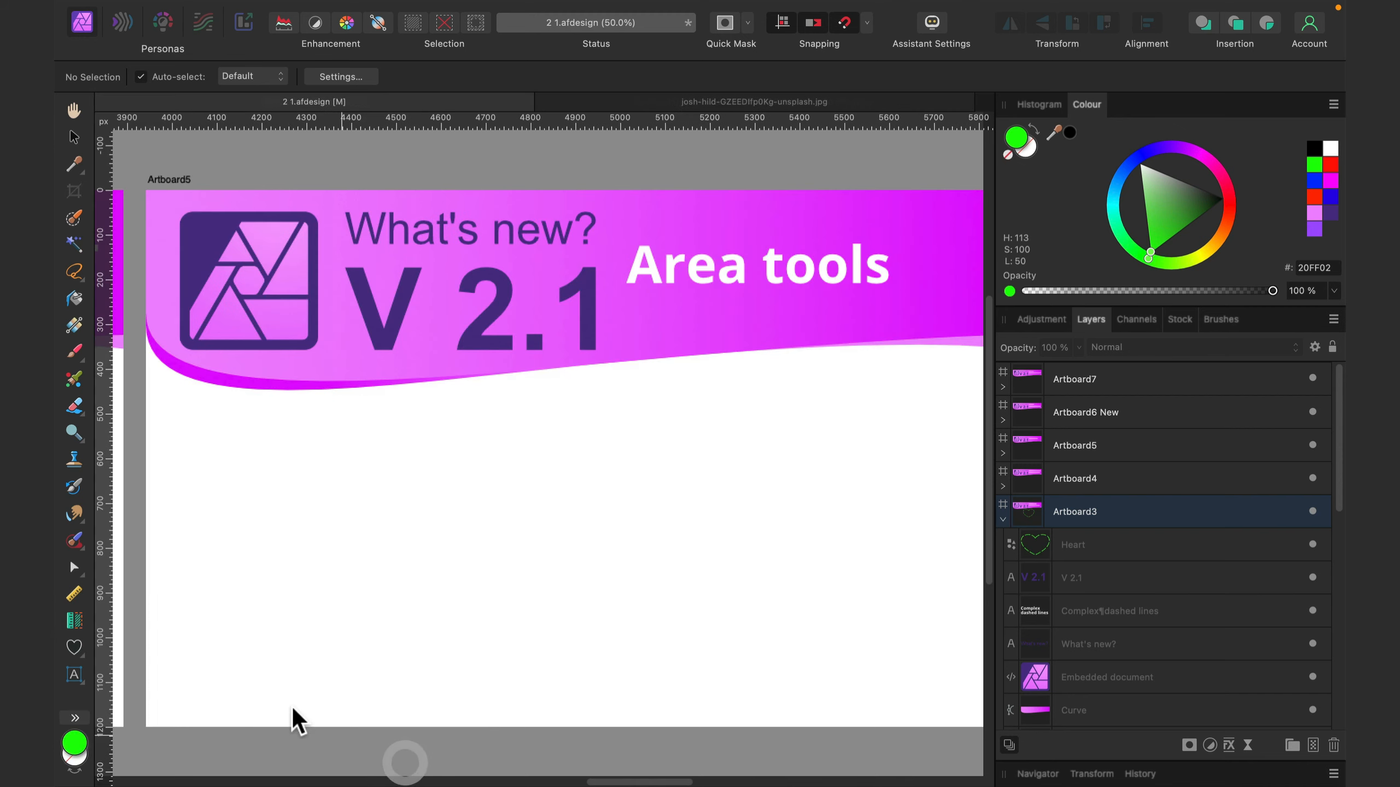
# - Draw two overlapping green-filled rectangles without stroke on Artboard5, about 585 × 330 px and 290 × 445 px
pyautogui.click(77, 633)
pyautogui.click(210, 363)
pyautogui.moveTo(336, 433); pyautogui.dragTo(600, 573)
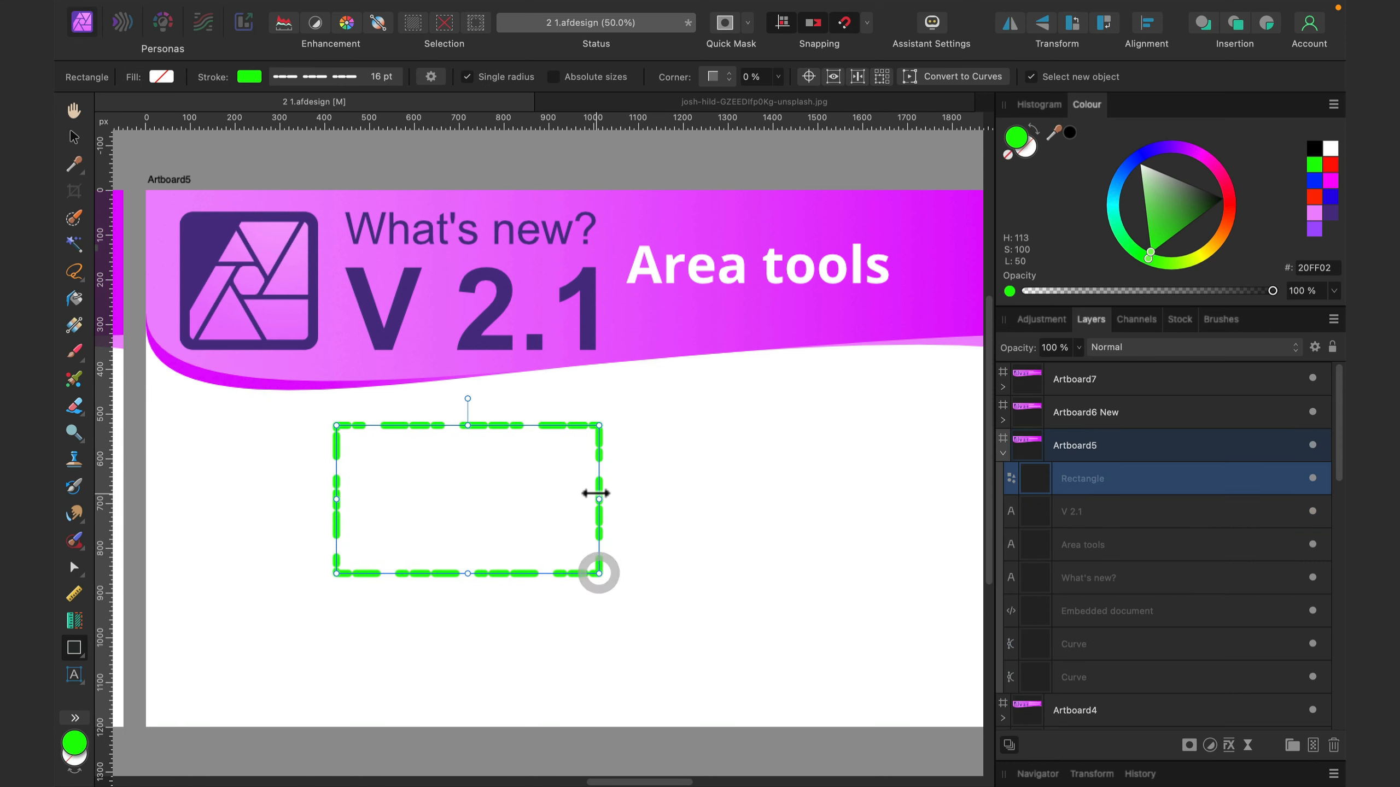
pyautogui.click(1033, 130)
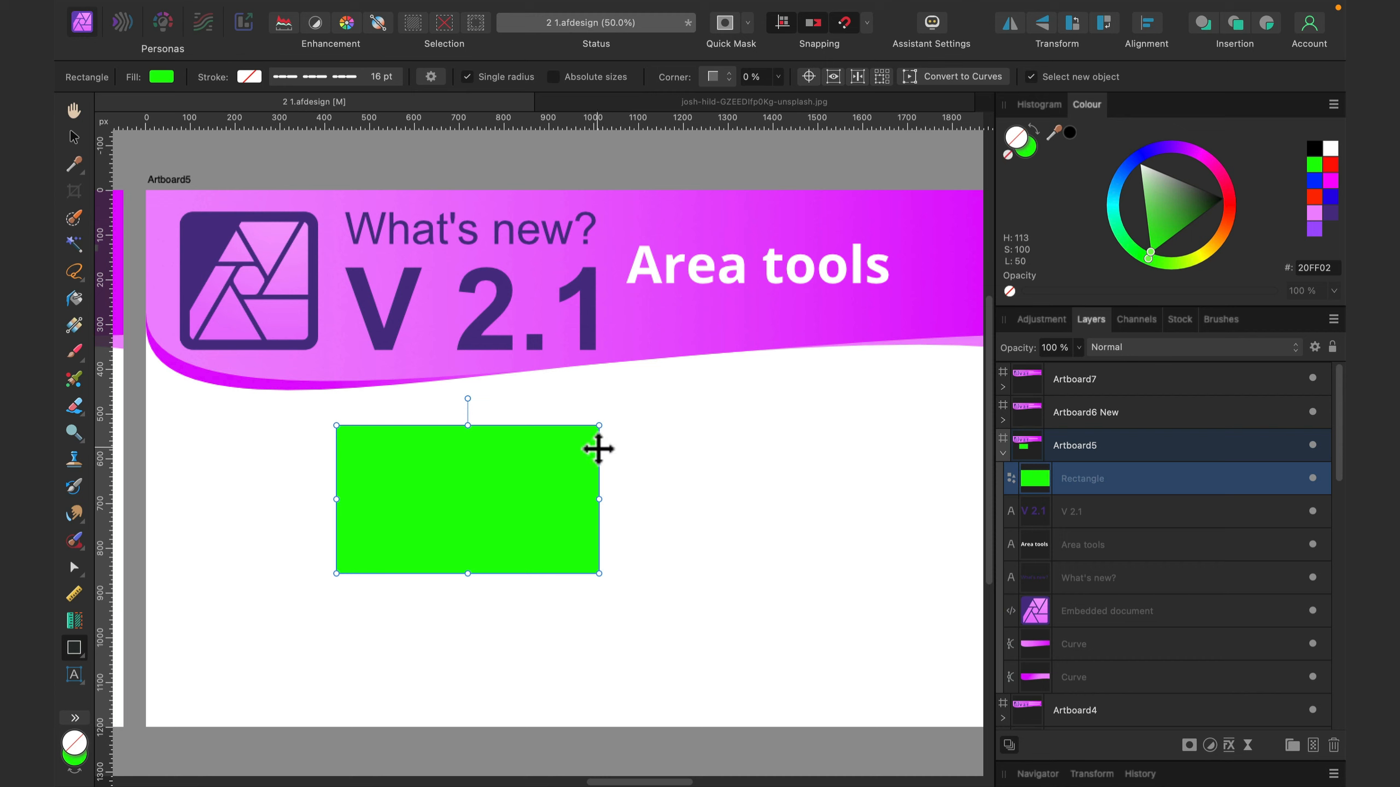
pyautogui.moveTo(467, 451); pyautogui.dragTo(604, 650)
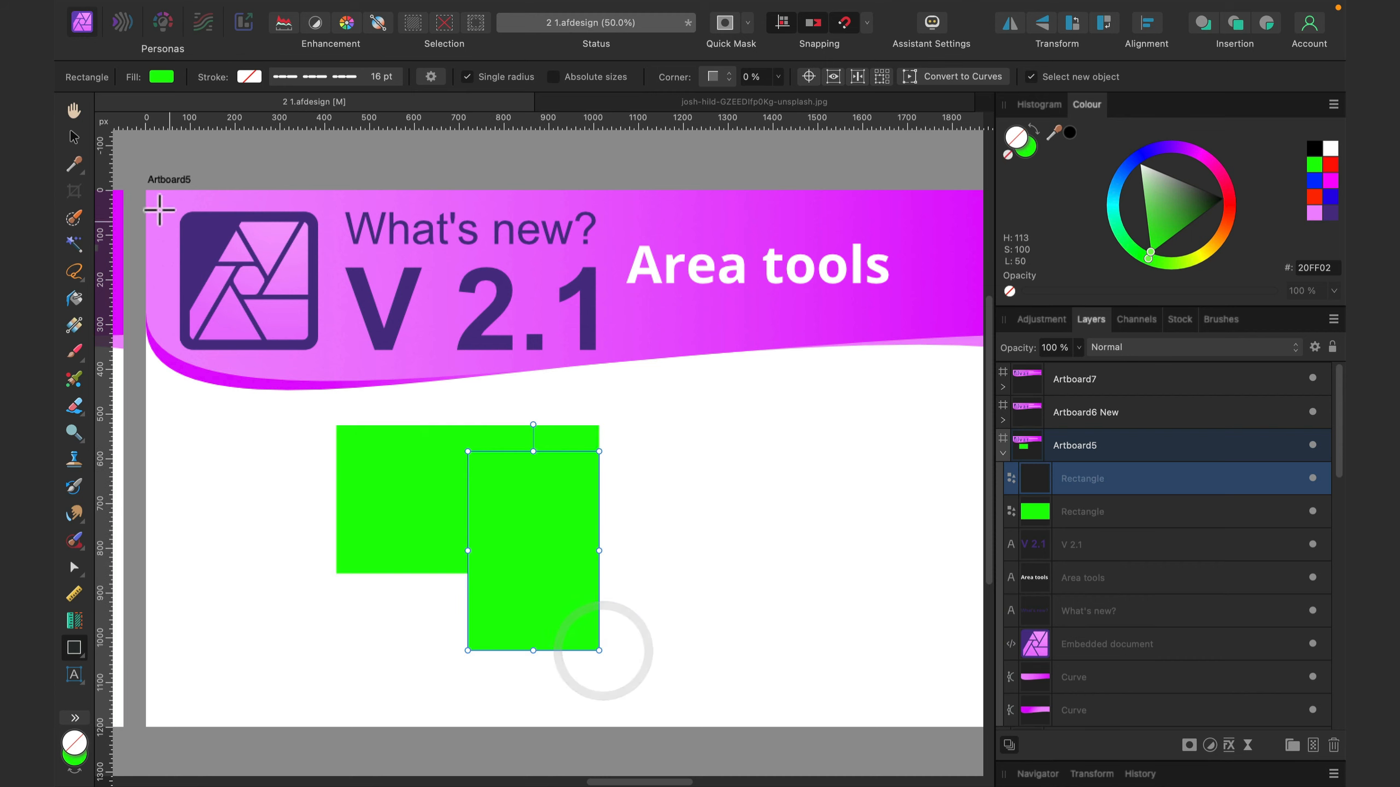
# - Merge the two rectangles into one shape with a geometry operation and move it about 270 px right and 40 px up
pyautogui.click(73, 136)
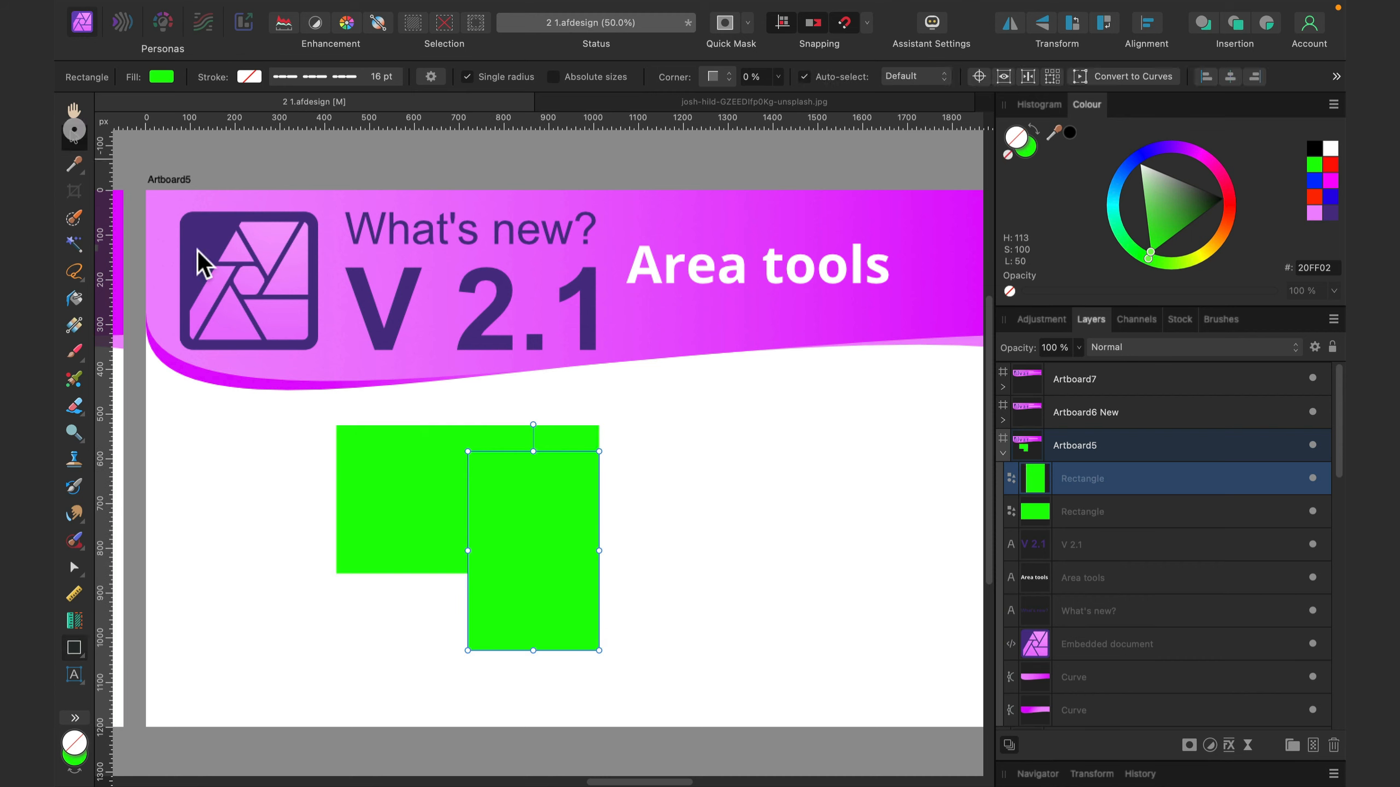
pyautogui.keyDown('shift'); pyautogui.click(400, 473); pyautogui.keyUp('shift')
pyautogui.rightClick(403, 470)
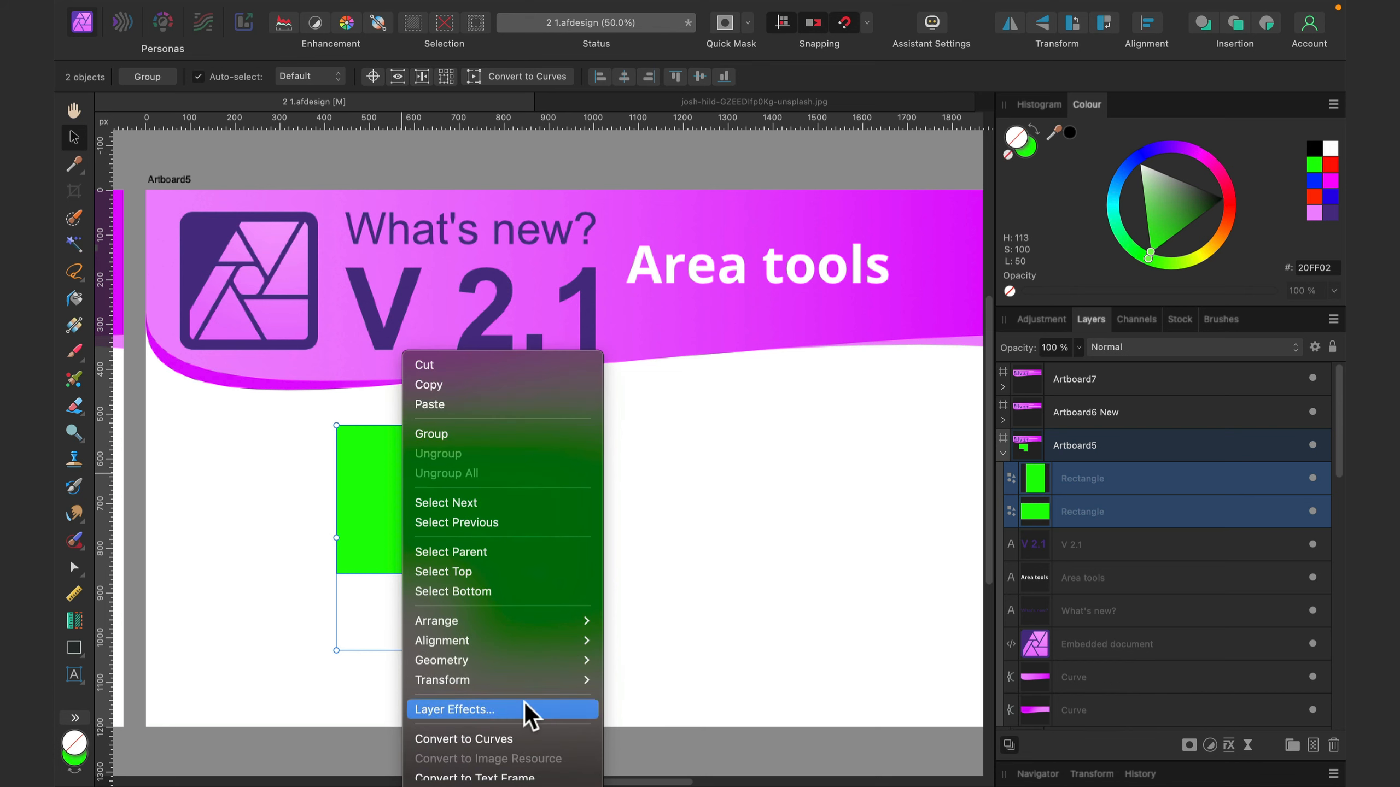
pyautogui.moveTo(543, 661)
pyautogui.click(695, 600)
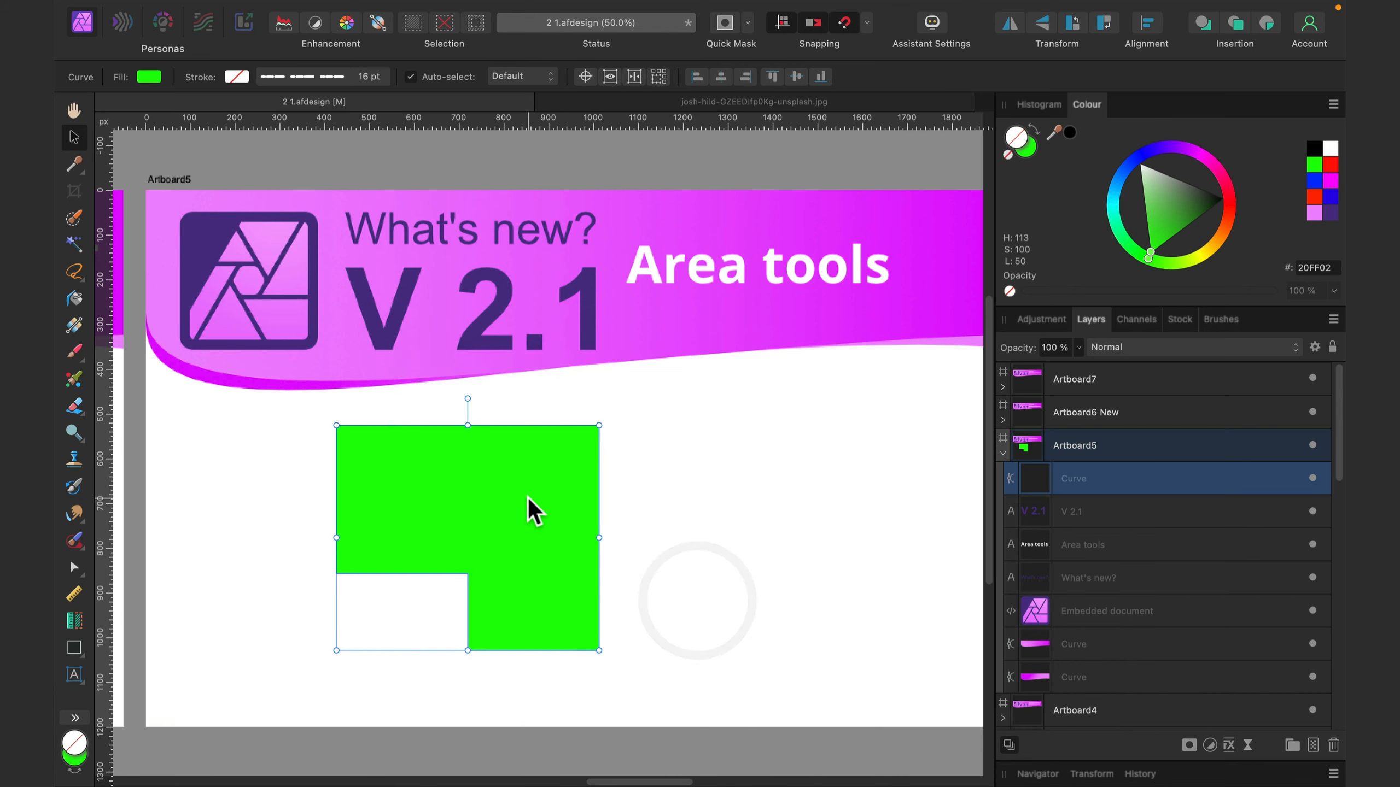
pyautogui.moveTo(532, 509); pyautogui.dragTo(653, 495)
pyautogui.click(286, 501)
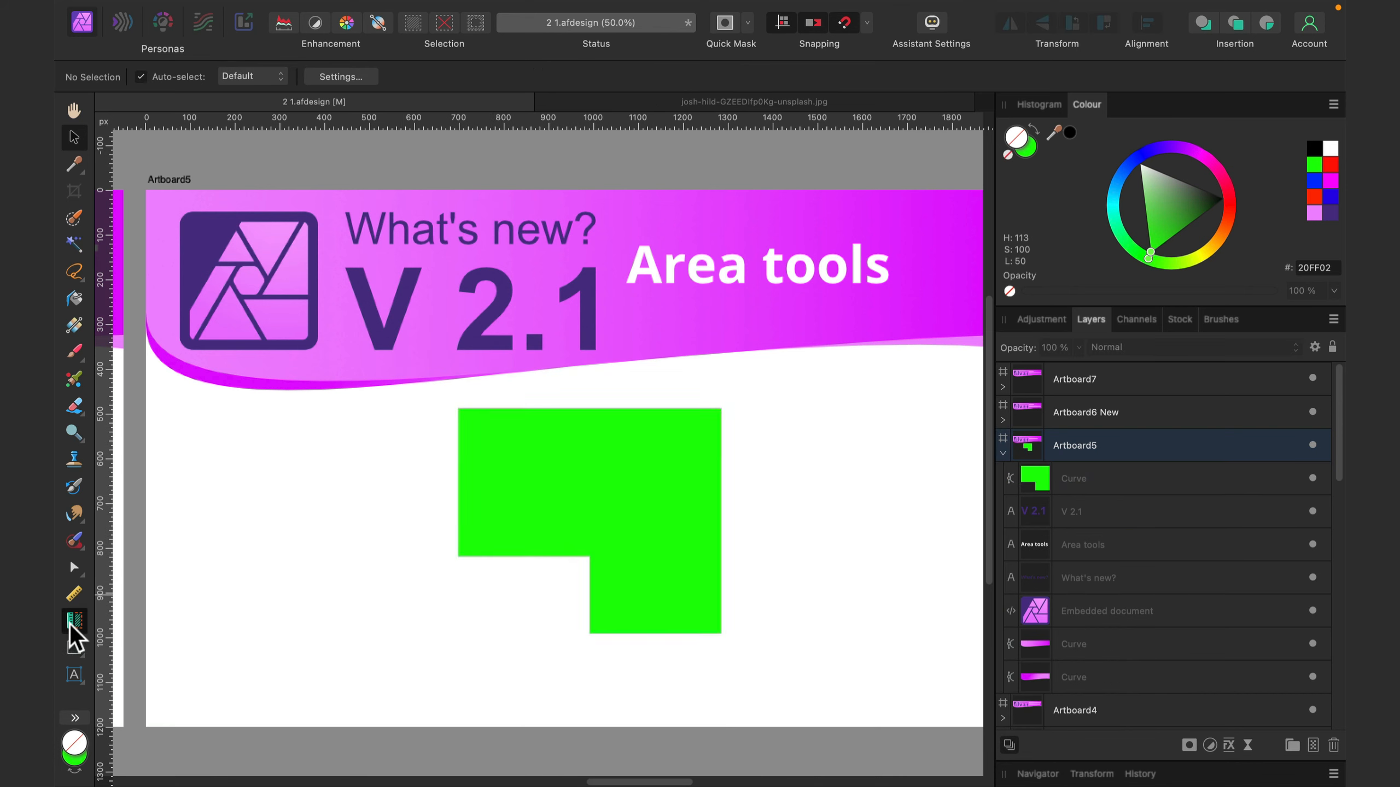
# - Measure the green shape's area and perimeter with the Area Tool, and its full width with the Measure Tool
pyautogui.click(73, 620)
pyautogui.click(546, 479)
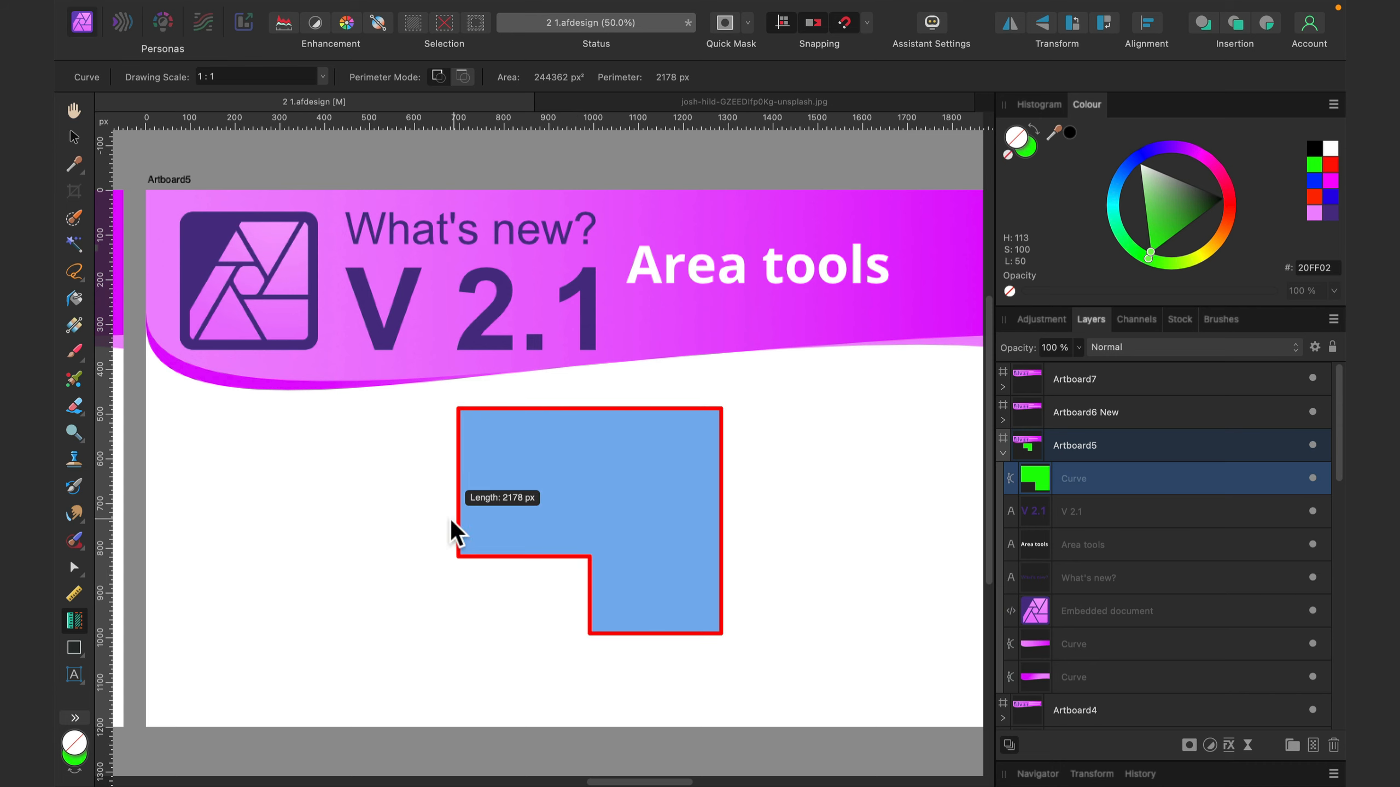
pyautogui.click(78, 594)
pyautogui.moveTo(458, 458)
pyautogui.mouseDown()
pyautogui.moveTo(724, 448)
pyautogui.moveTo(738, 572)
pyautogui.moveTo(722, 635)
pyautogui.moveTo(727, 404)
pyautogui.moveTo(724, 452)
pyautogui.mouseUp()
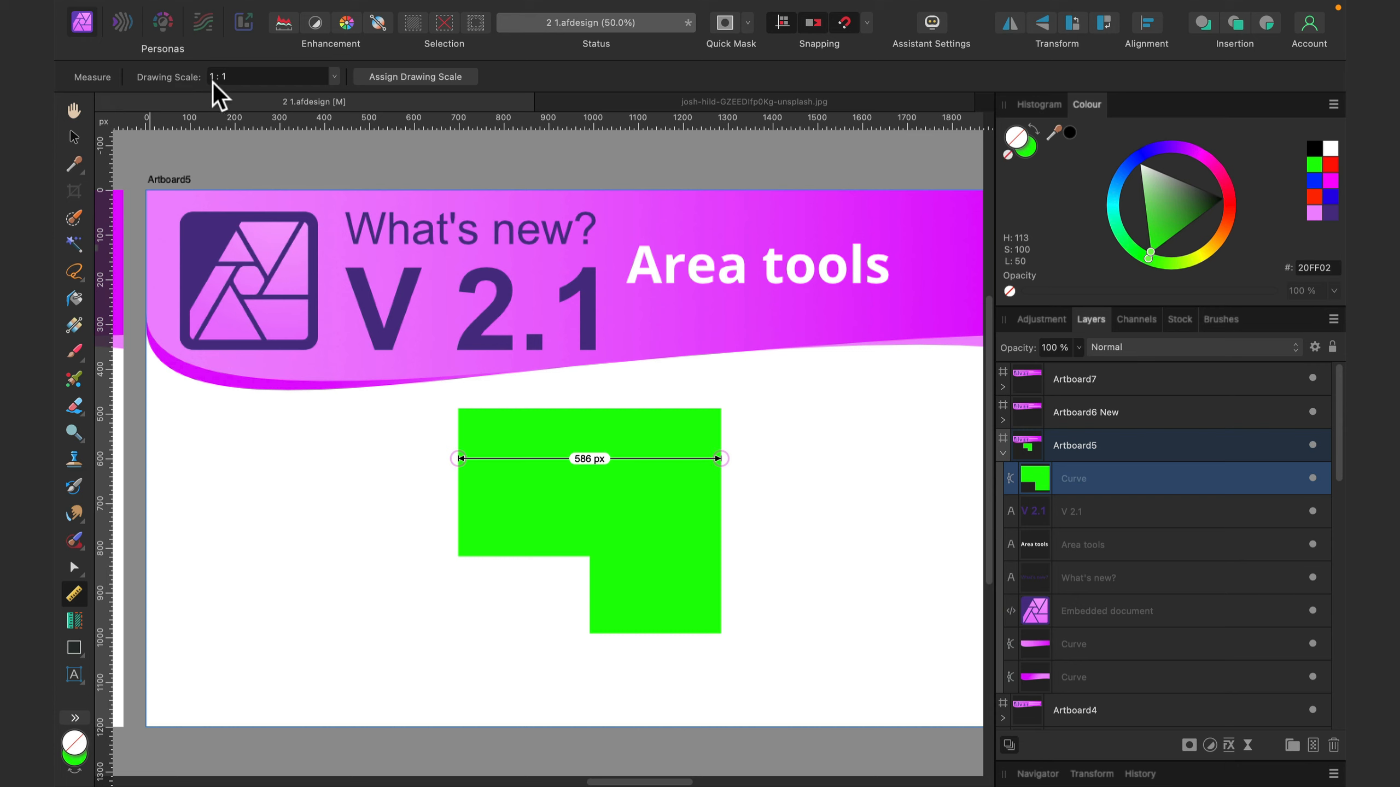
# - Select the green merged shape on Artboard5 with the Move tool and delete it
pyautogui.click(74, 137)
pyautogui.click(353, 414)
pyautogui.moveTo(411, 397); pyautogui.dragTo(827, 703)
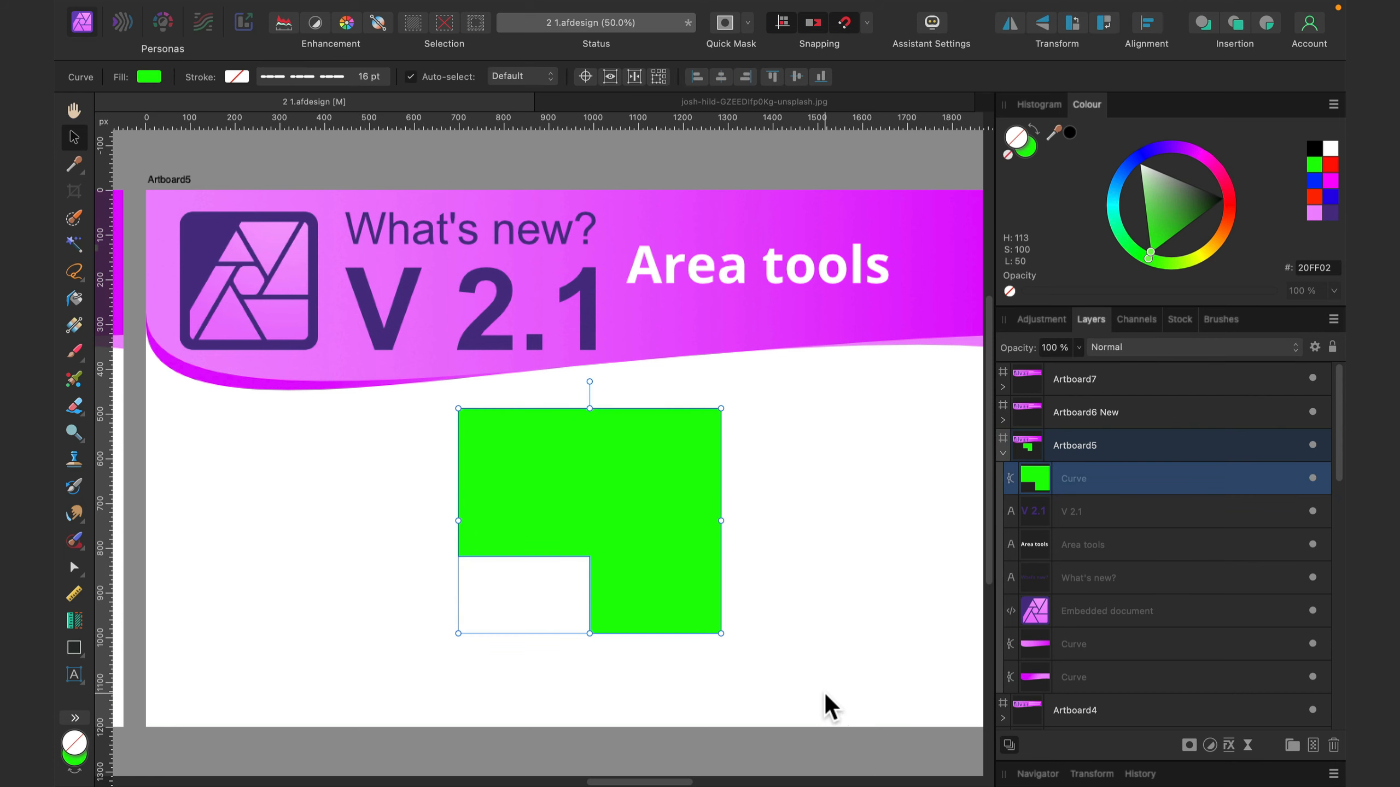
pyautogui.press('BackSpace')
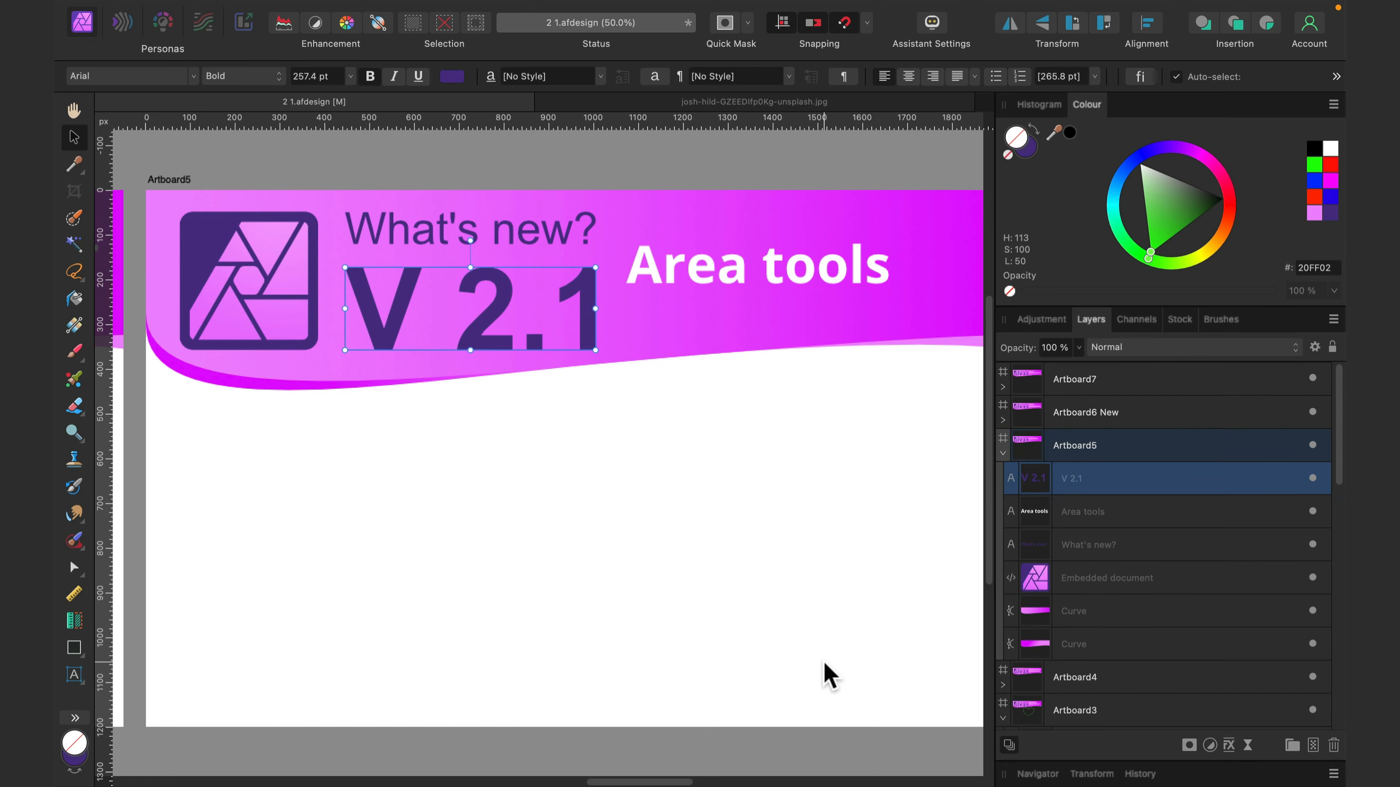